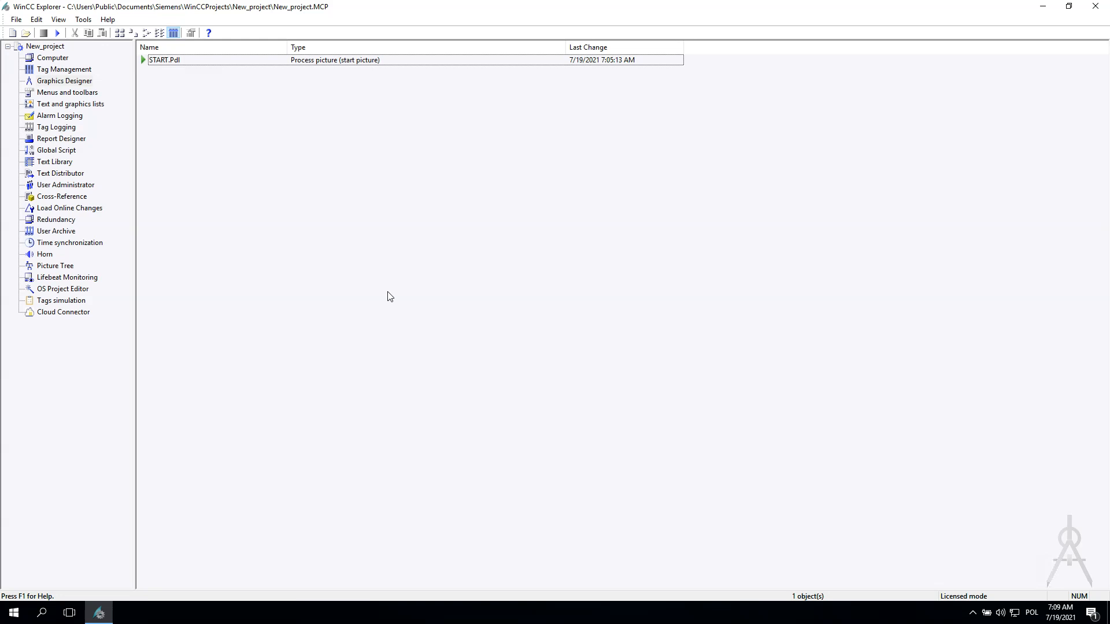
- Switch to Paint in a maximized window and enlarge the blank canvas to about 1819 × 866 px
left_click(384, 294)
left_click(351, 323)
left_click(11, 618)
type("paint")
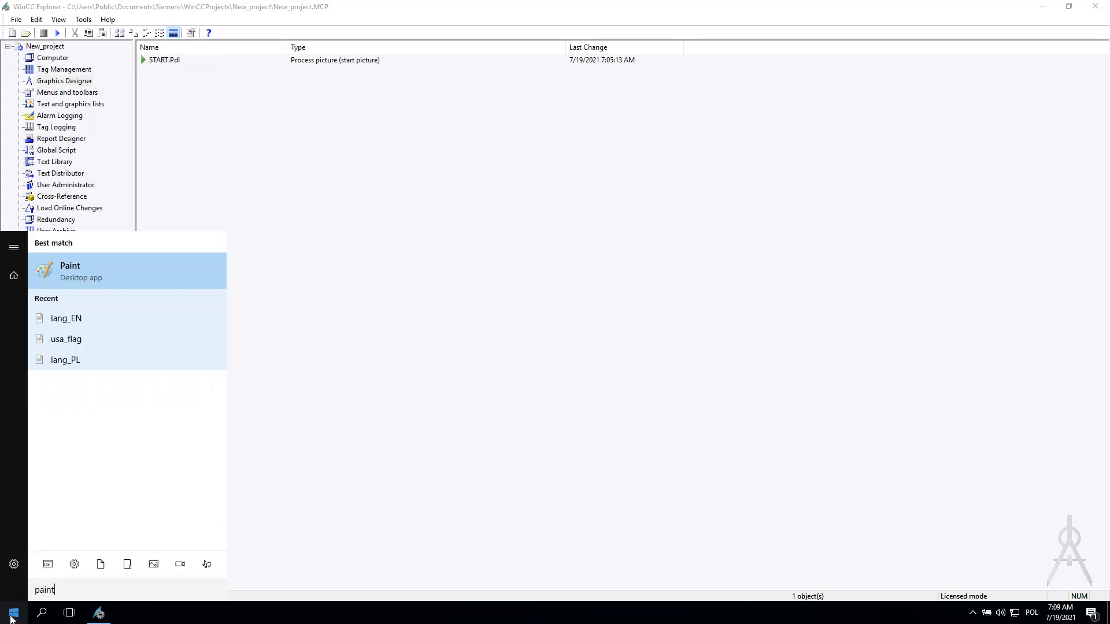
key("Return")
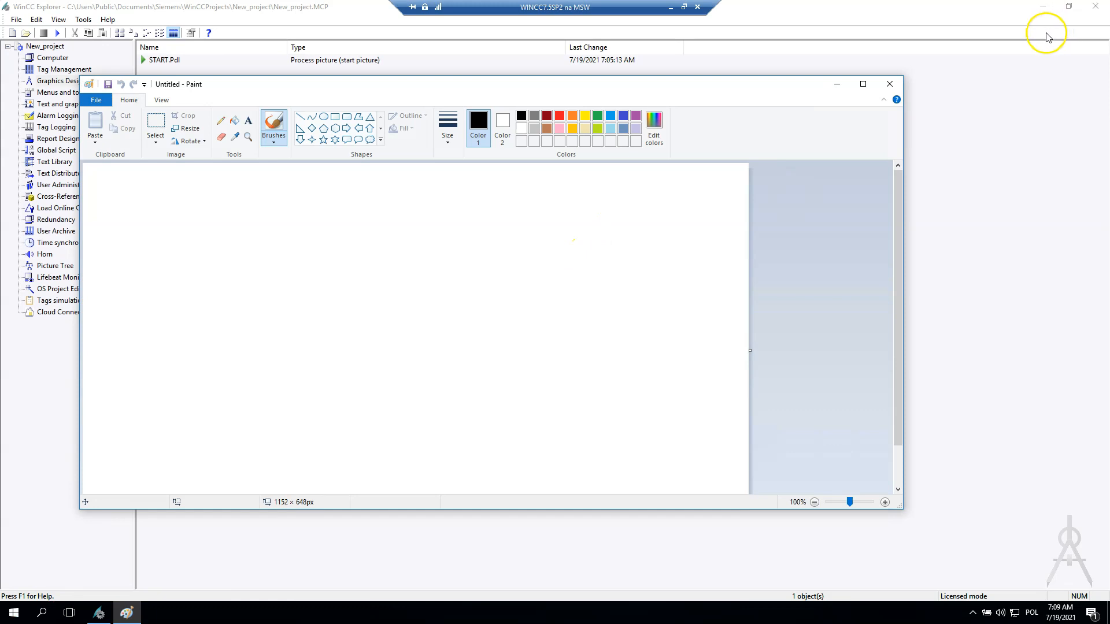
left_click(864, 86)
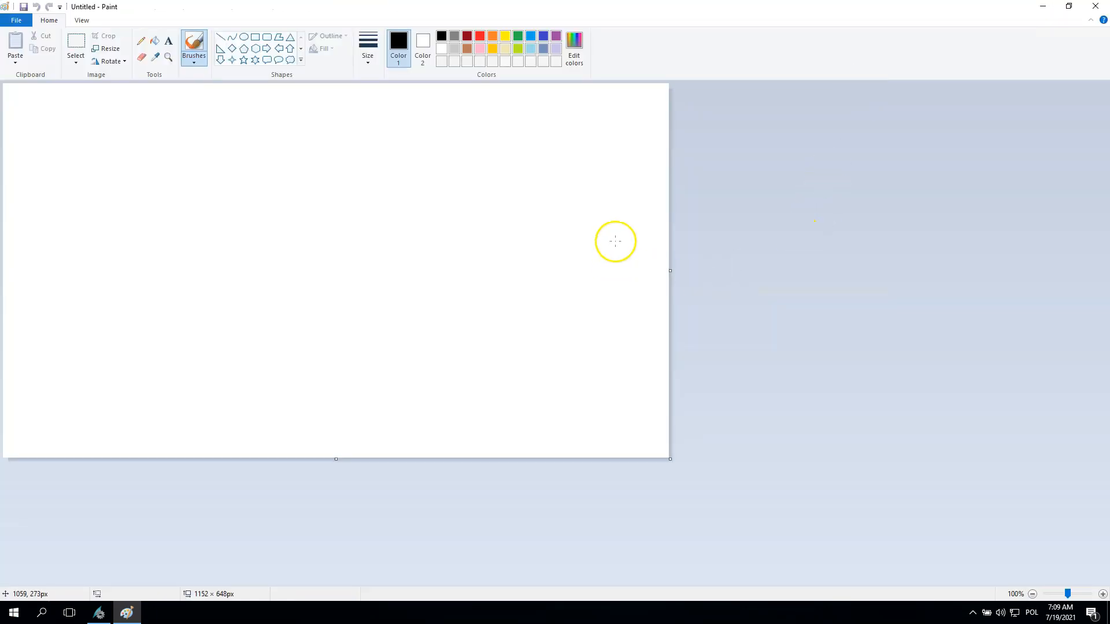
left_click_drag(670, 459, 1054, 583)
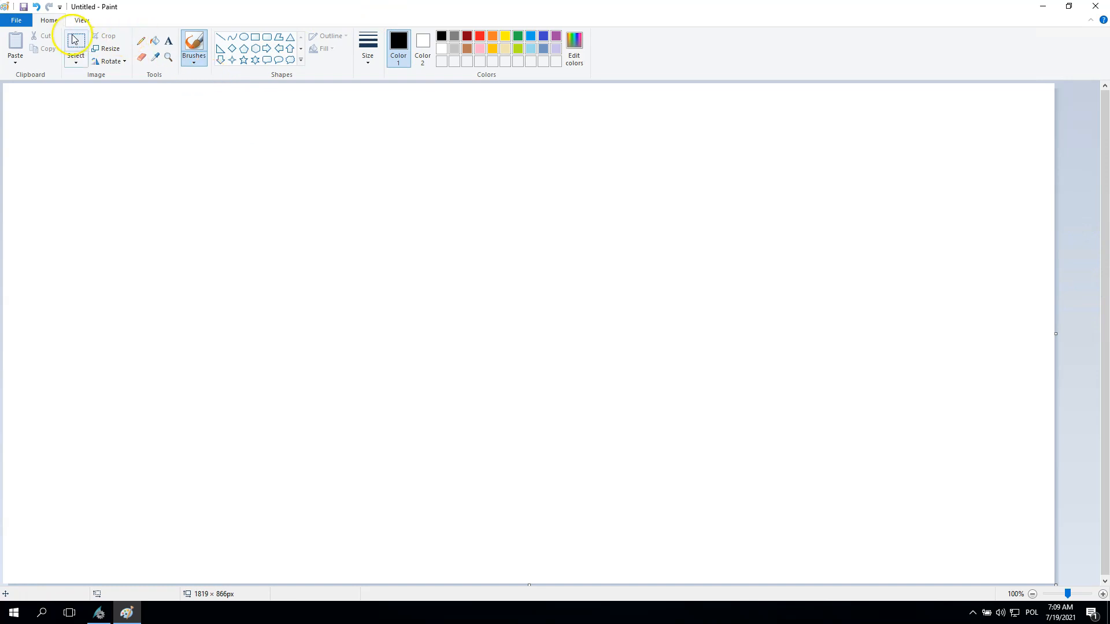
- Draw a black rectangle about 1818 × 766 px across the canvas, leaving narrow strips above and below it
left_click(256, 38)
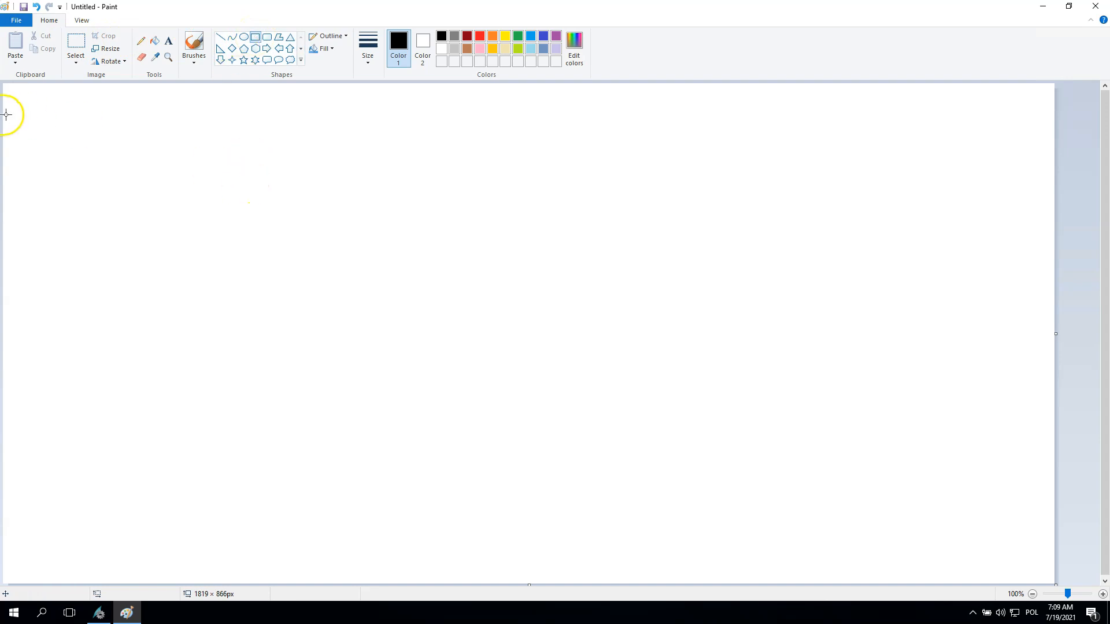
mouse_move(6, 115)
left_mouse_down()
mouse_move(74, 302)
mouse_move(896, 510)
mouse_move(1046, 522)
mouse_move(1053, 542)
left_mouse_up()
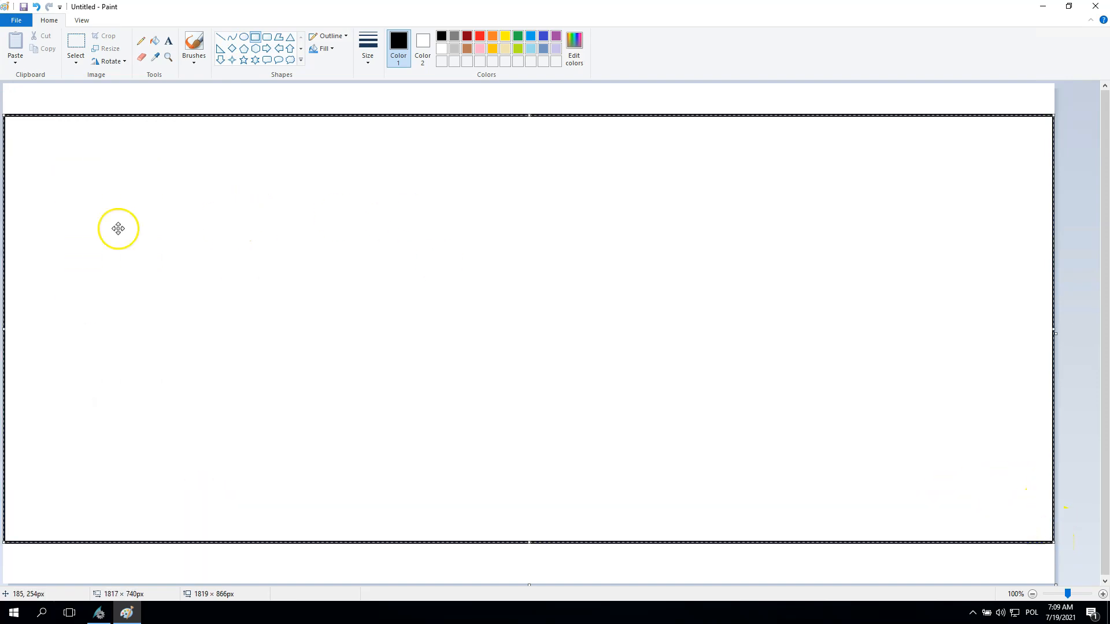
left_click(505, 37)
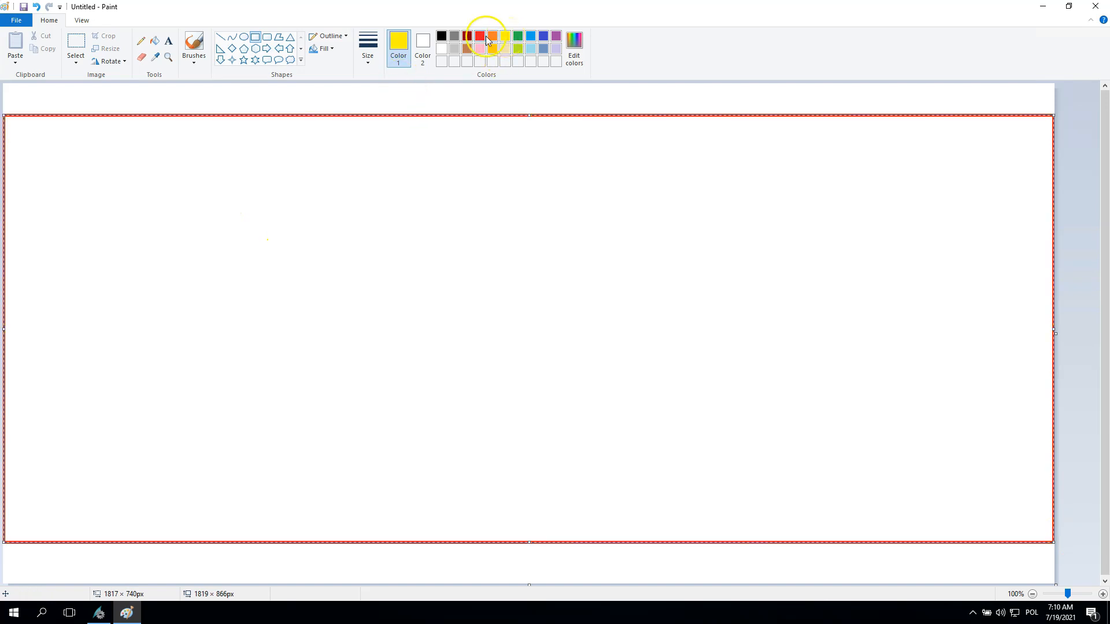
left_click(442, 37)
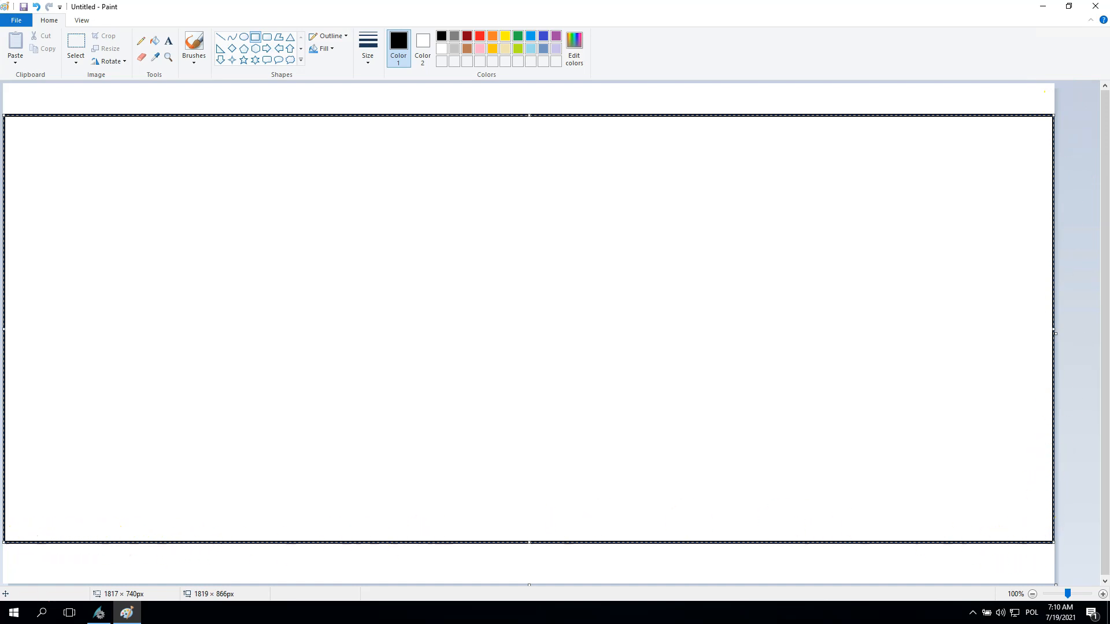
left_click_drag(5, 542, 110, 492)
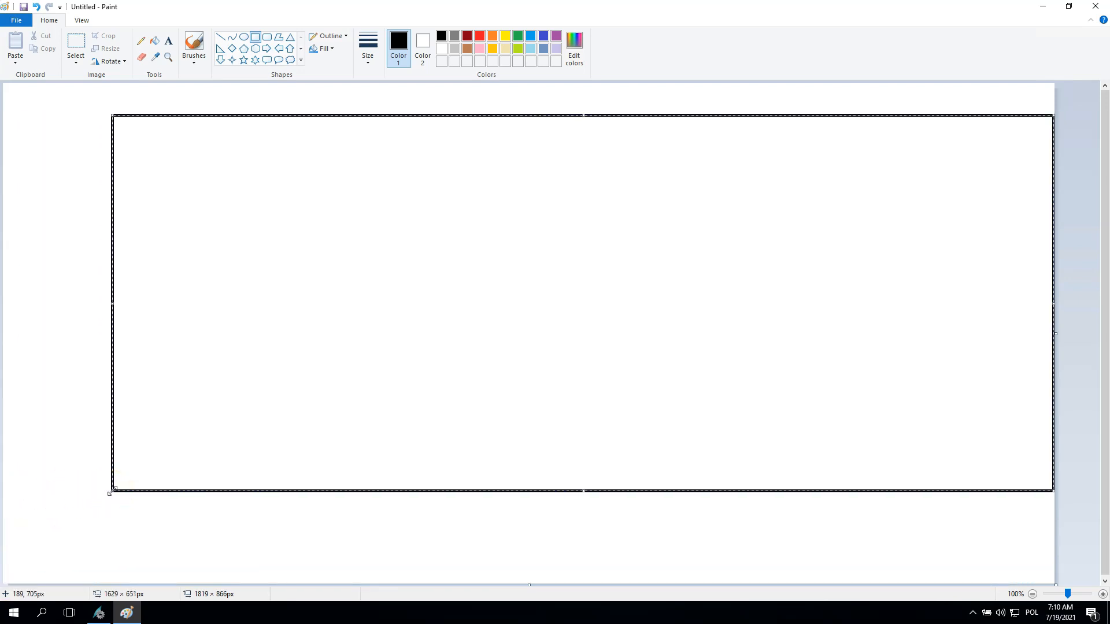
left_click_drag(110, 493, 3, 558)
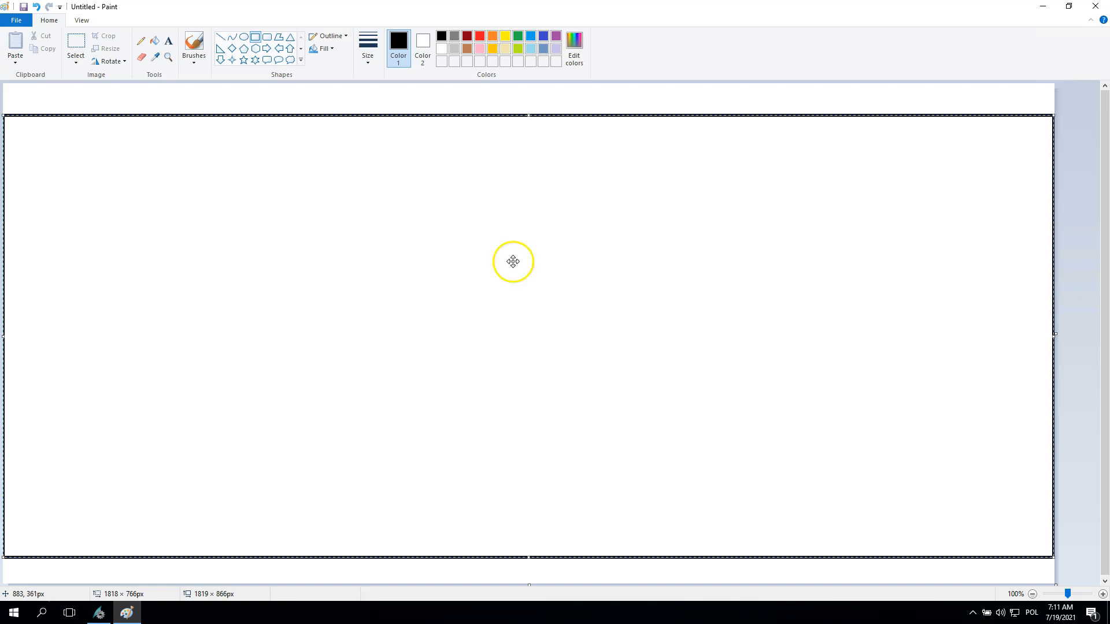
left_click(498, 105)
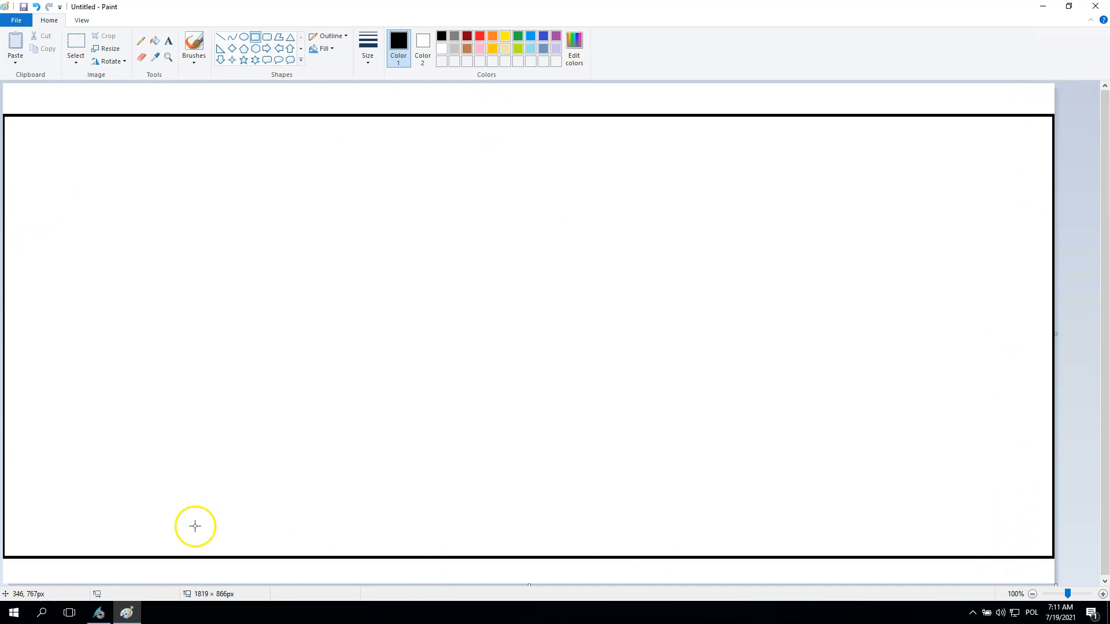
- Add the text "PICTURE WINDOW" inside the upper-left corner of the large rectangle
left_click(168, 41)
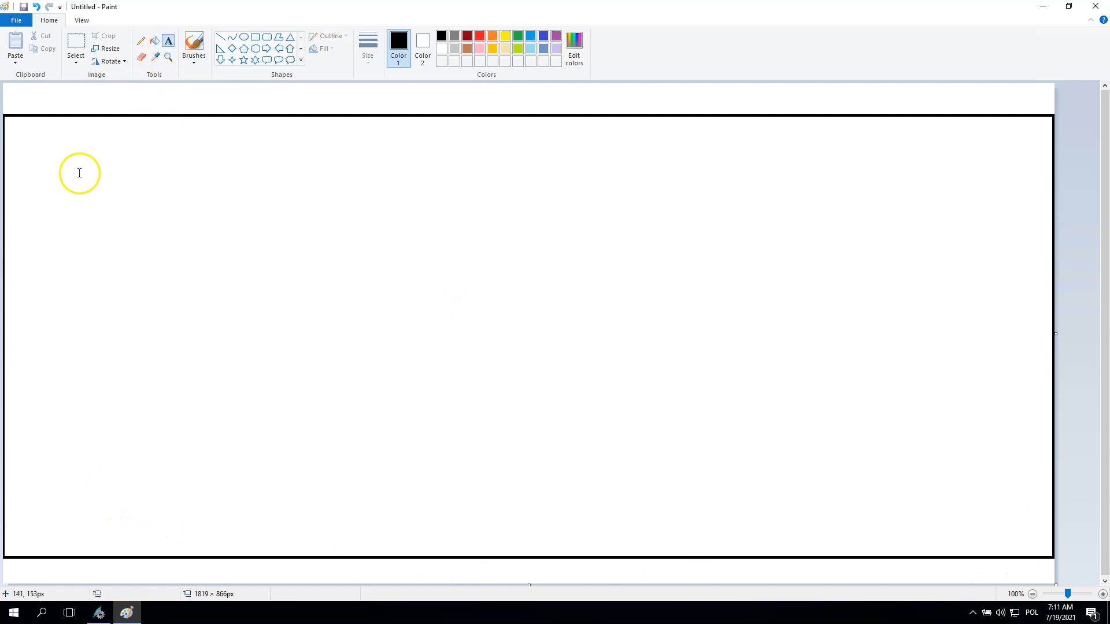
left_click(66, 132)
type("PICTURE WINDOW")
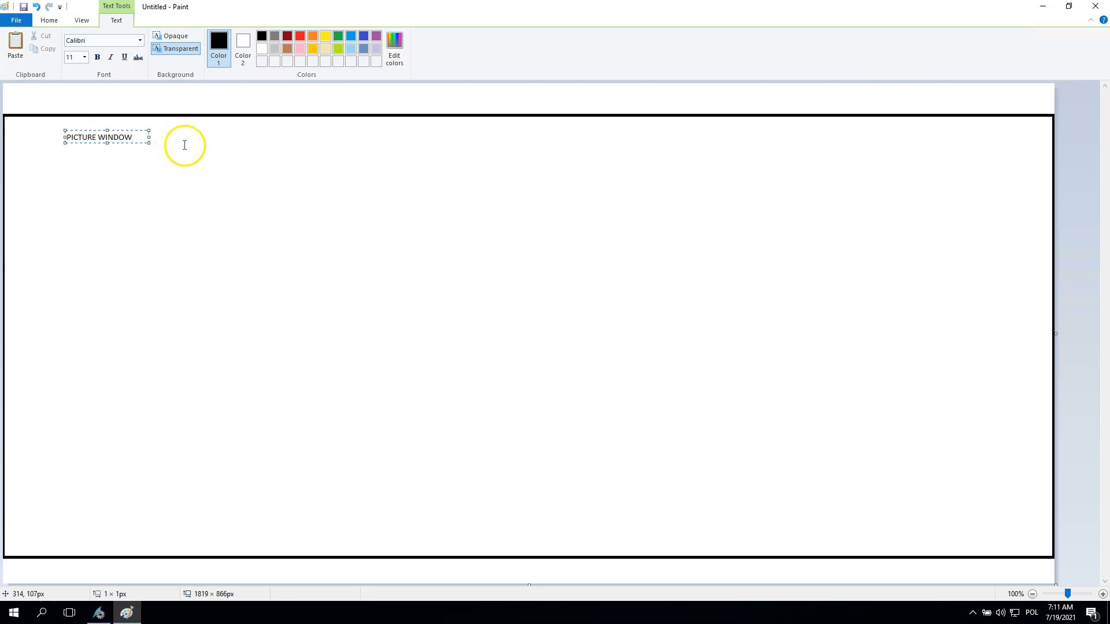
left_click(185, 146)
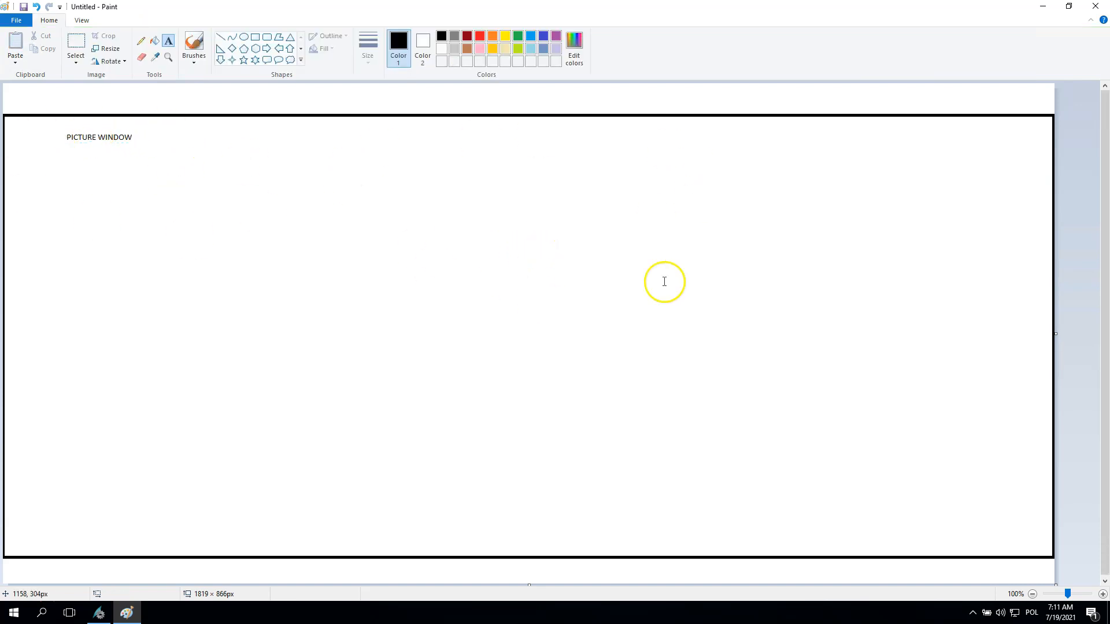
- Sketch a motor circle marked M, a valve, a "999.5 °C" display and a pipe from valve to motor in the picture window using the Pencil
left_click(141, 43)
mouse_move(523, 168)
left_mouse_down()
mouse_move(550, 191)
mouse_move(526, 185)
mouse_move(539, 198)
left_mouse_up()
mouse_move(299, 266)
left_mouse_down()
mouse_move(367, 295)
mouse_move(369, 268)
mouse_move(307, 288)
mouse_move(306, 258)
left_mouse_up()
mouse_move(830, 207)
left_mouse_down()
mouse_move(841, 246)
mouse_move(833, 204)
mouse_move(1003, 181)
mouse_move(845, 263)
left_mouse_up()
mouse_move(859, 219)
left_mouse_down()
mouse_move(877, 216)
mouse_move(877, 239)
left_mouse_up()
mouse_move(890, 218)
left_mouse_down()
mouse_move(900, 212)
mouse_move(916, 237)
mouse_move(940, 235)
mouse_move(988, 199)
mouse_move(1001, 227)
left_mouse_up()
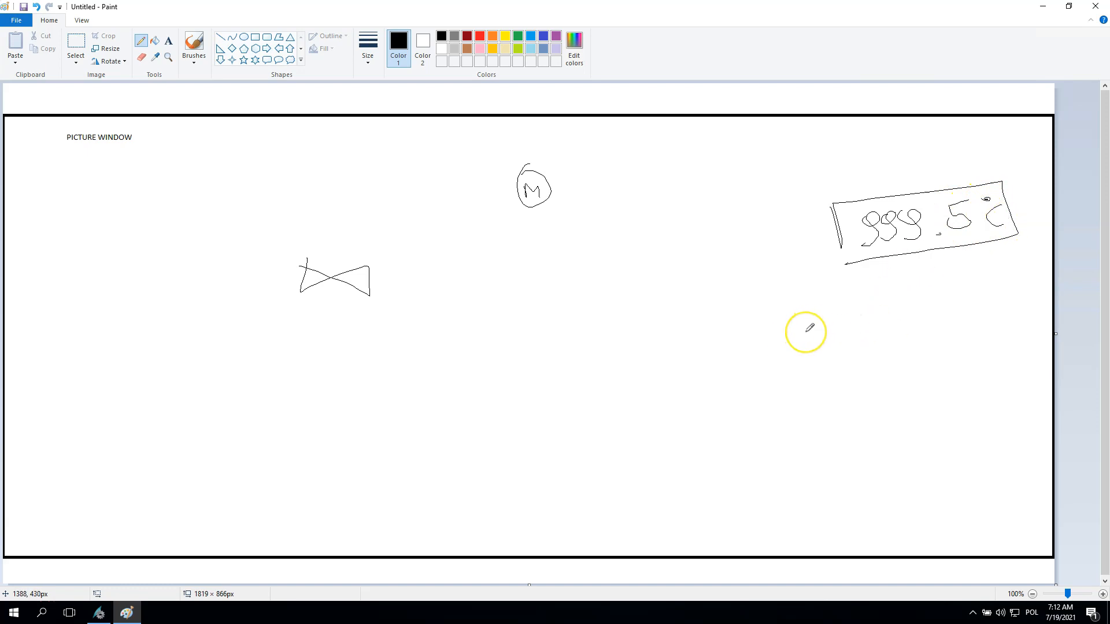
mouse_move(332, 217)
left_mouse_down()
mouse_move(342, 273)
mouse_move(382, 188)
mouse_move(514, 174)
mouse_move(327, 185)
mouse_move(512, 172)
left_mouse_up()
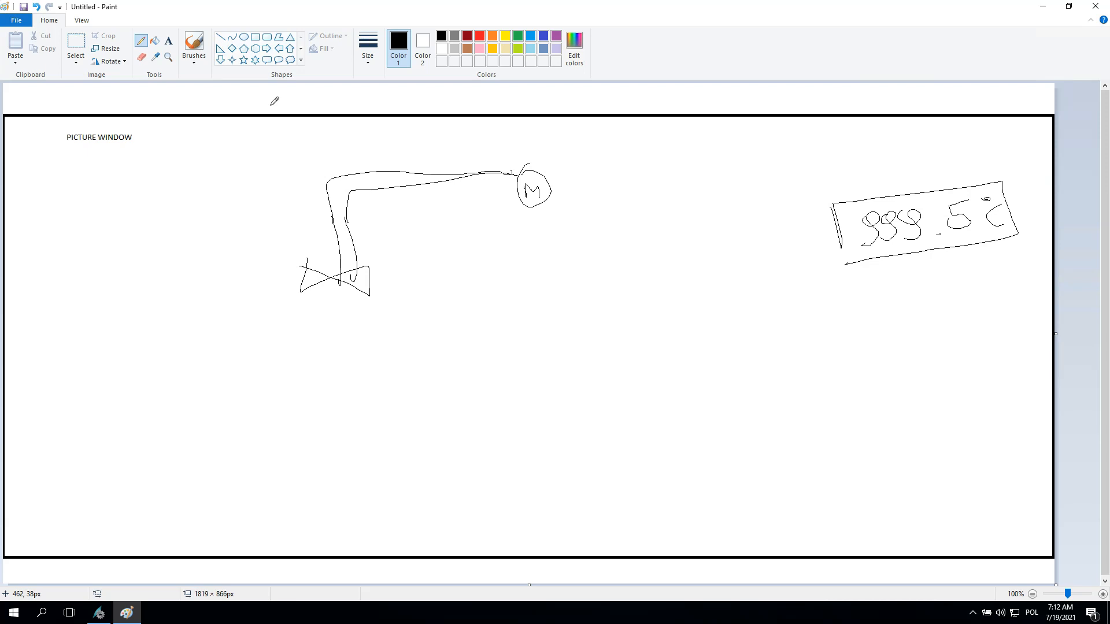
left_click(254, 39)
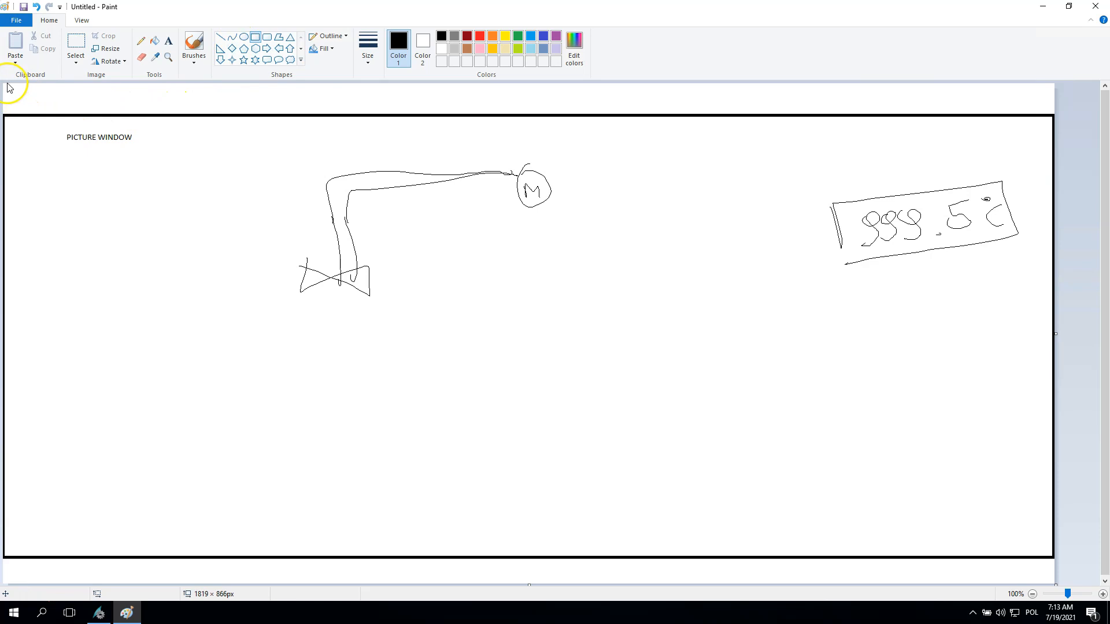
left_click_drag(6, 83, 240, 111)
left_click(168, 40)
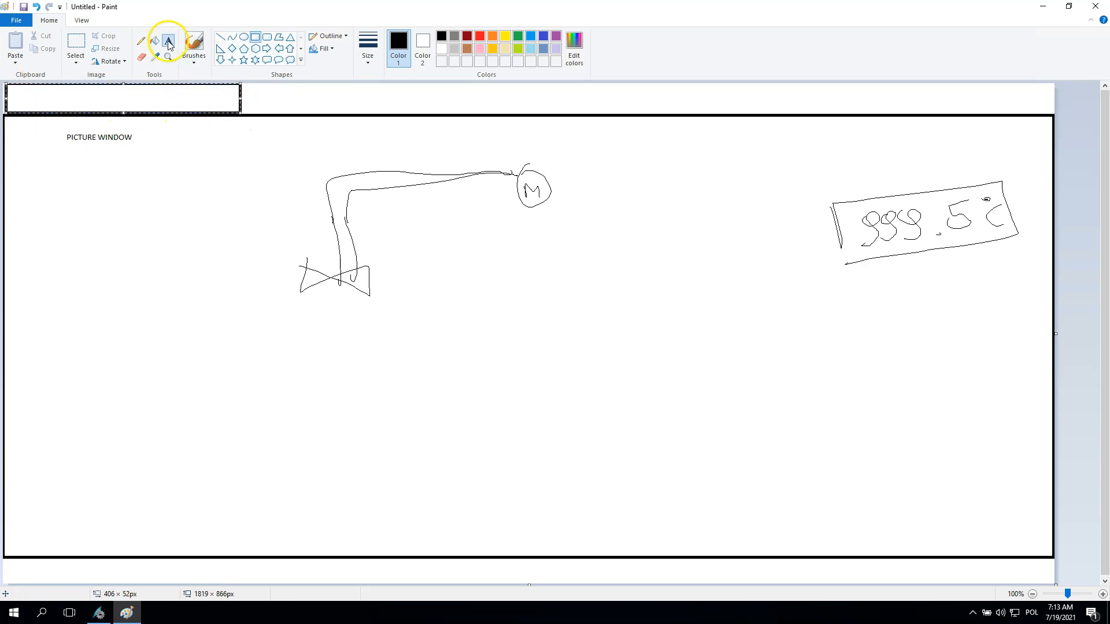
left_click(83, 92)
type("ALARMS")
left_click(185, 188)
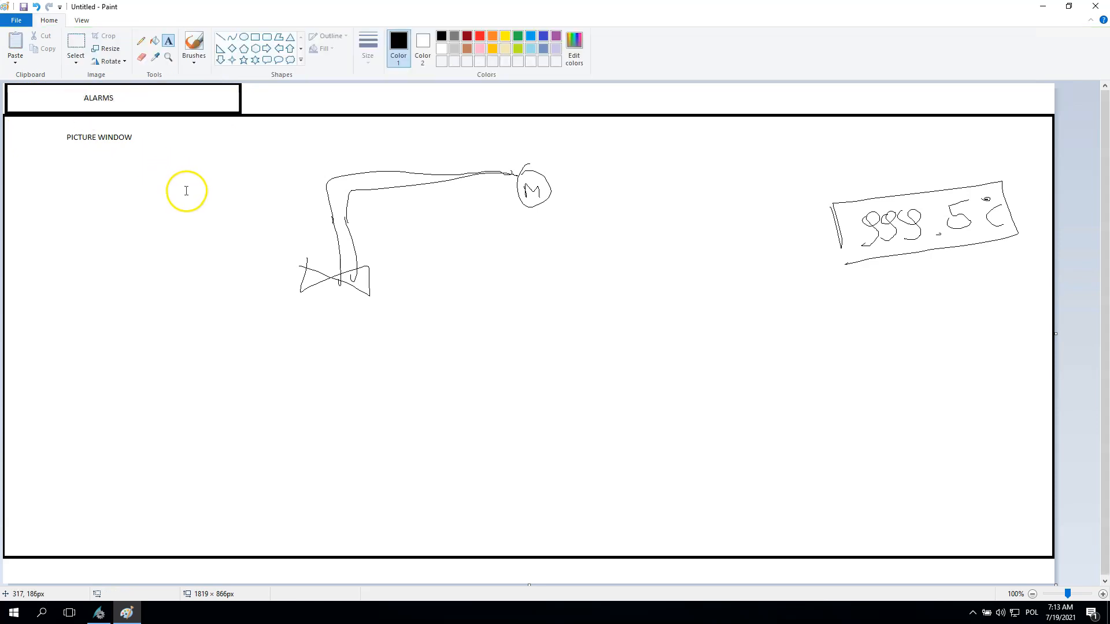
left_click(254, 99)
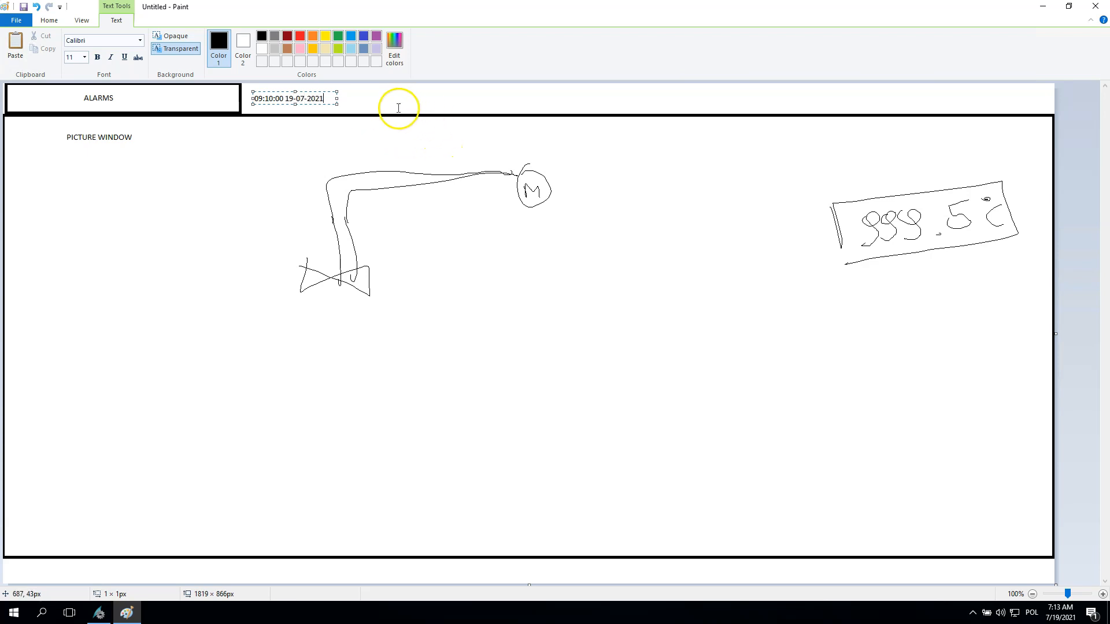
left_click(379, 99)
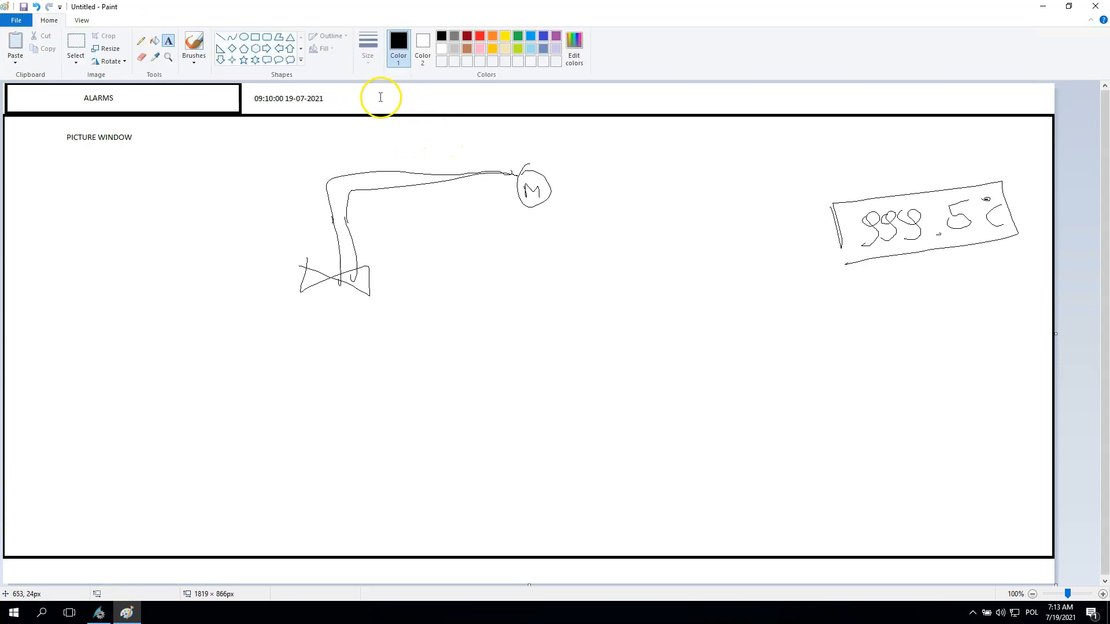
- Draw a box about 74 × 55 px after the date, labelled "PLC", with a circle about 23 × 22 px in its lower-right corner
left_click(255, 36)
mouse_move(338, 85)
left_mouse_down()
mouse_move(351, 118)
mouse_move(450, 114)
mouse_move(379, 113)
left_mouse_up()
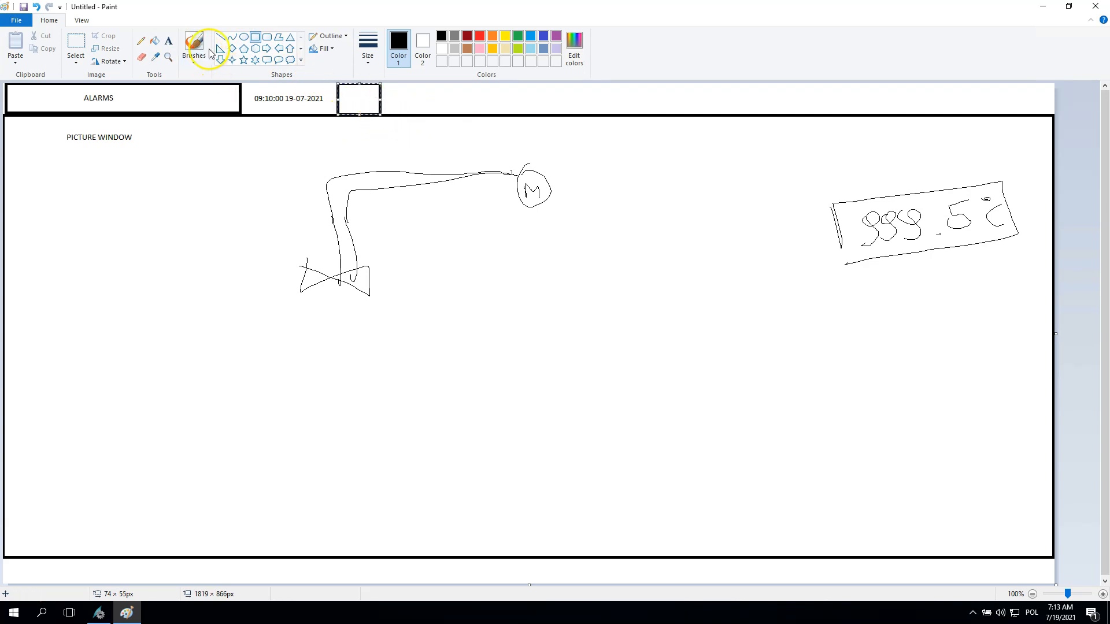
left_click(169, 46)
left_click(352, 97)
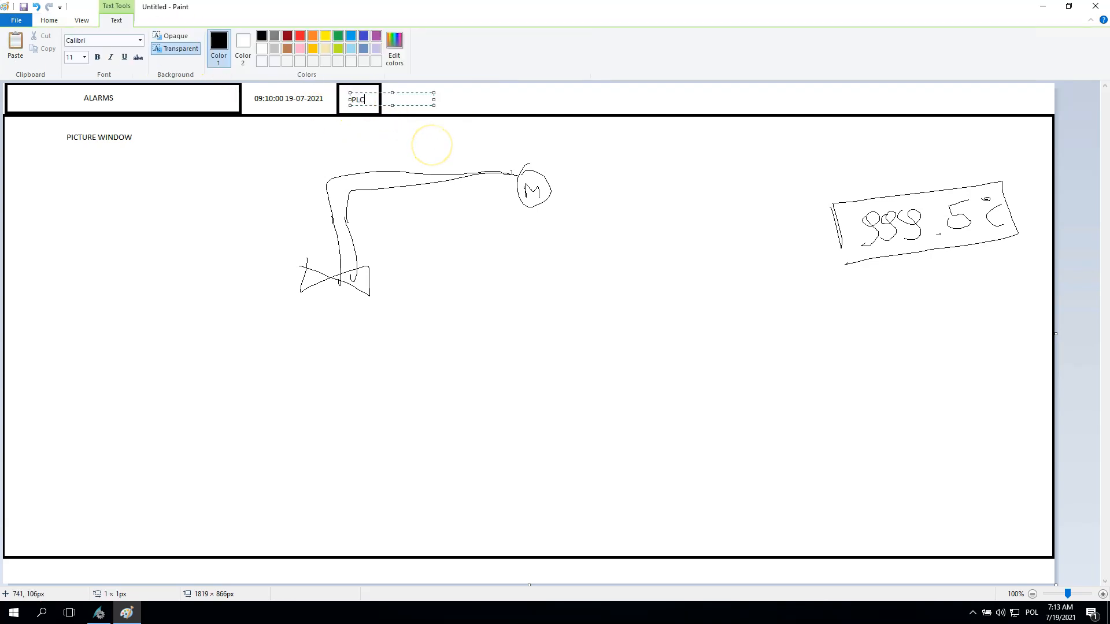
left_click(390, 130)
left_click(243, 37)
mouse_move(371, 99)
left_mouse_down()
mouse_move(380, 114)
mouse_move(367, 105)
left_mouse_up()
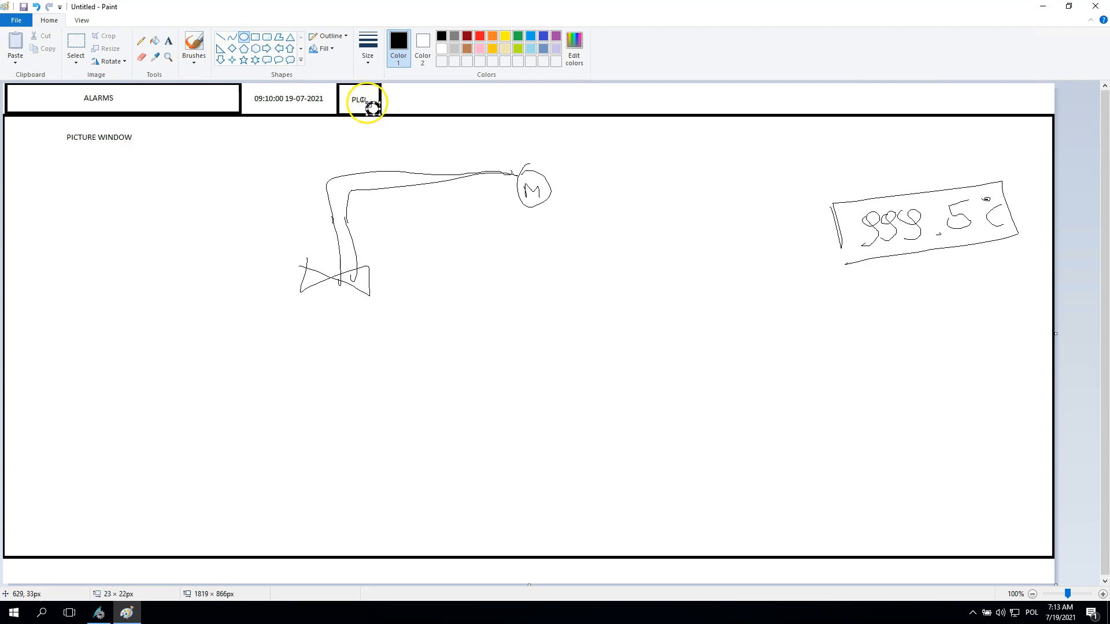
left_click(358, 133)
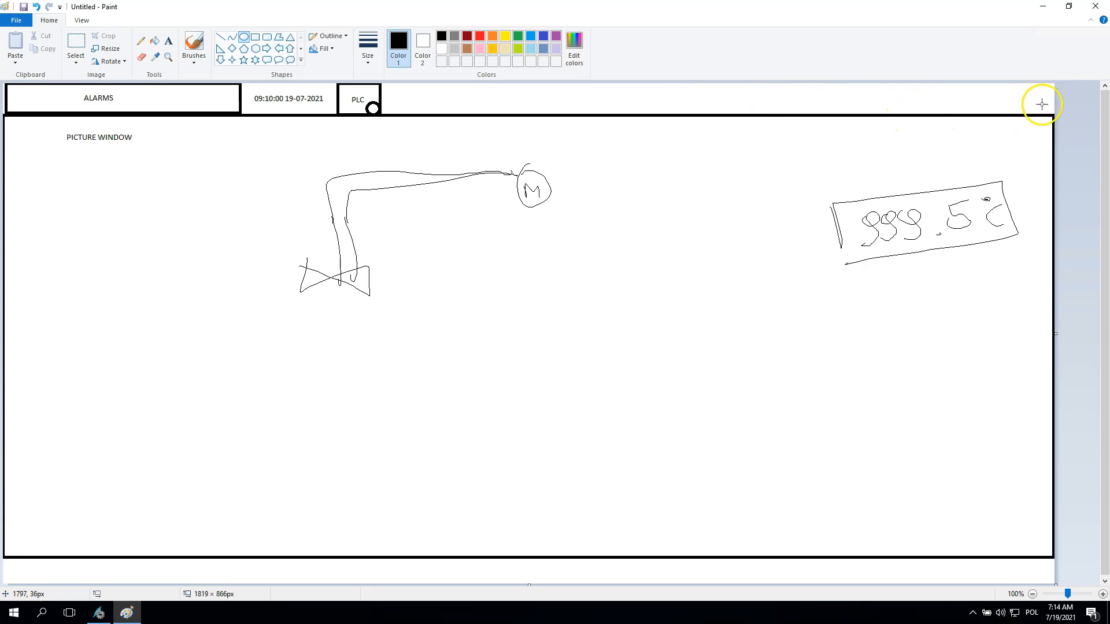
- Draw a box about 296 × 50 px beside the PLC box and label it "LOGO"
left_click(252, 38)
mouse_move(388, 85)
left_mouse_down()
mouse_move(393, 107)
mouse_move(453, 116)
mouse_move(541, 100)
mouse_move(558, 113)
left_mouse_up()
left_click(169, 40)
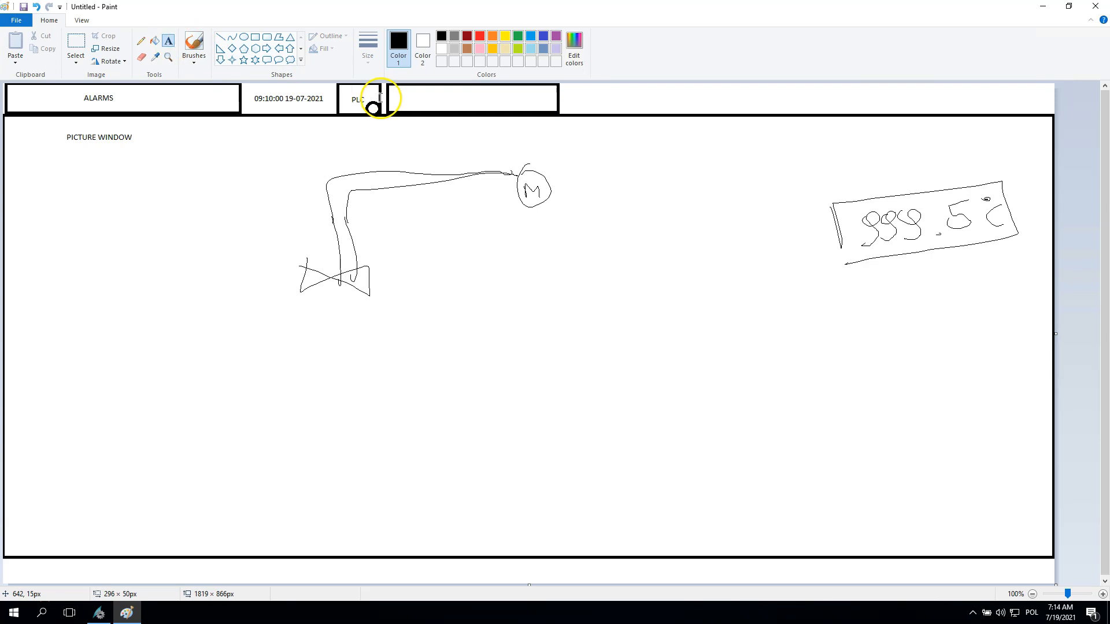
left_click(414, 96)
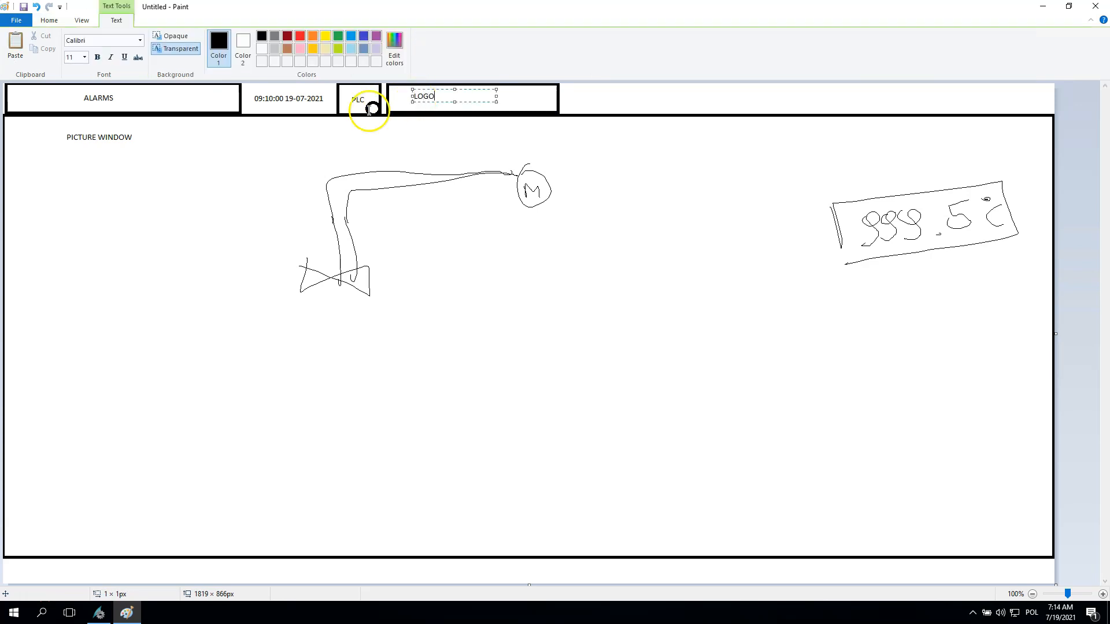
left_click(228, 173)
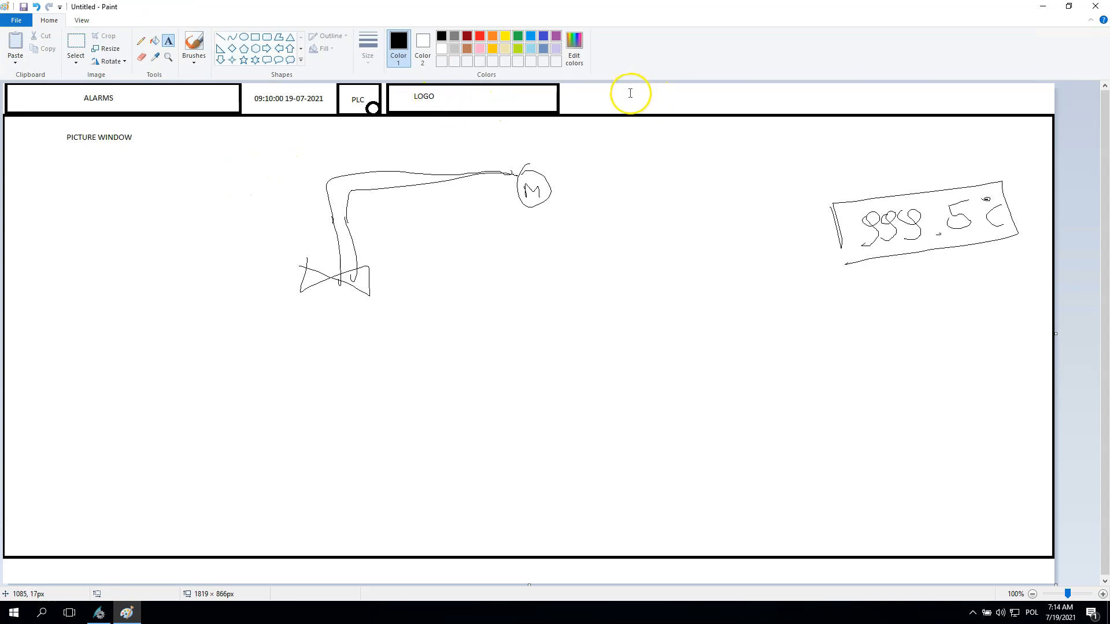
- Draw a box about 91 × 51 px at the header strip's right end and sketch a power symbol inside it
left_click(255, 36)
mouse_move(1000, 85)
left_mouse_down()
mouse_move(1032, 116)
mouse_move(1051, 113)
left_mouse_up()
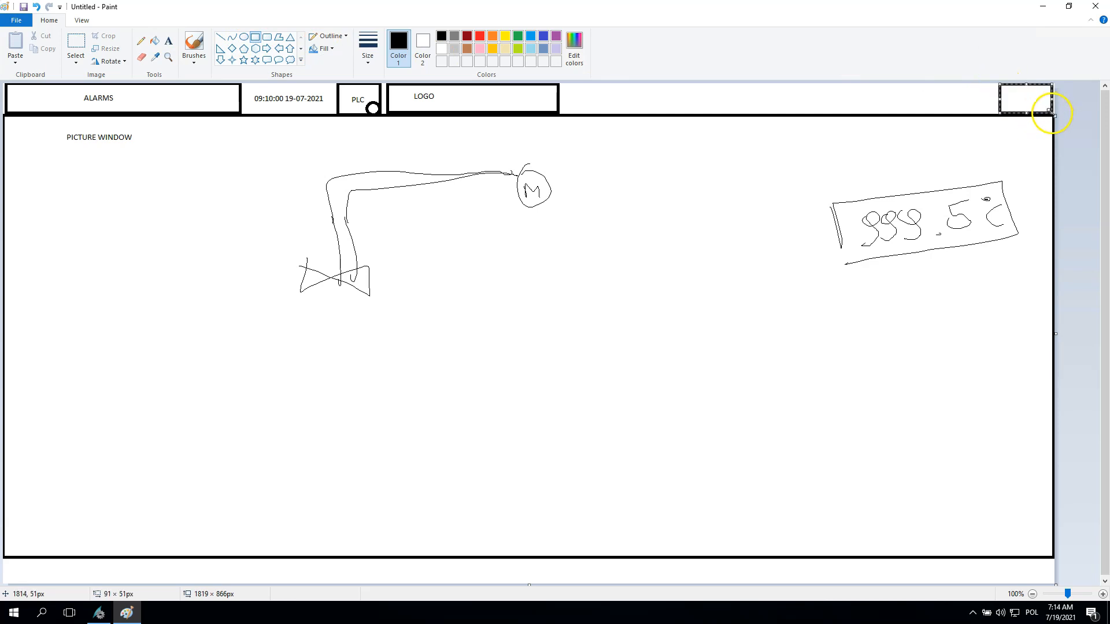
left_click(141, 40)
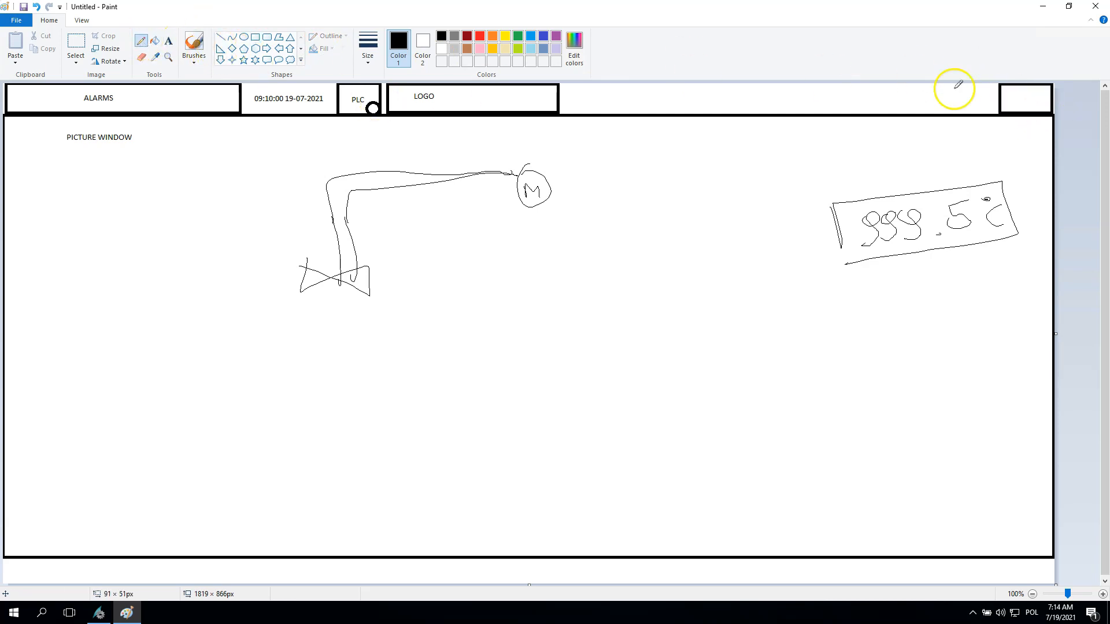
mouse_move(1032, 93)
left_mouse_down()
mouse_move(1026, 103)
mouse_move(1024, 90)
left_mouse_up()
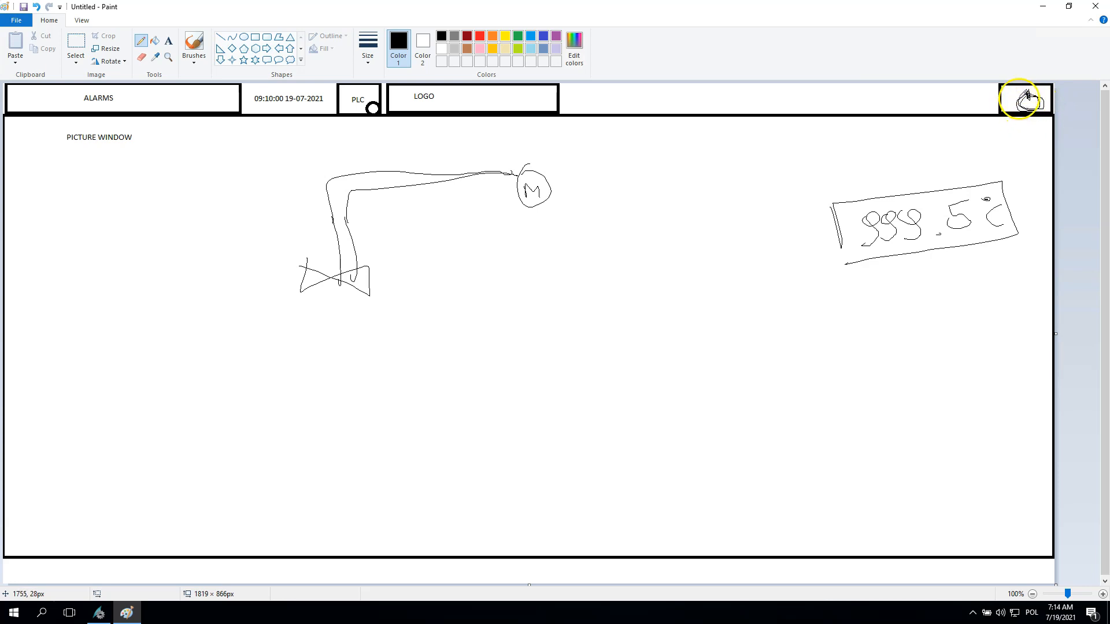
- Draw a box about 93 × 54 px directly left of the power symbol box and sketch a user icon inside it
left_click(255, 37)
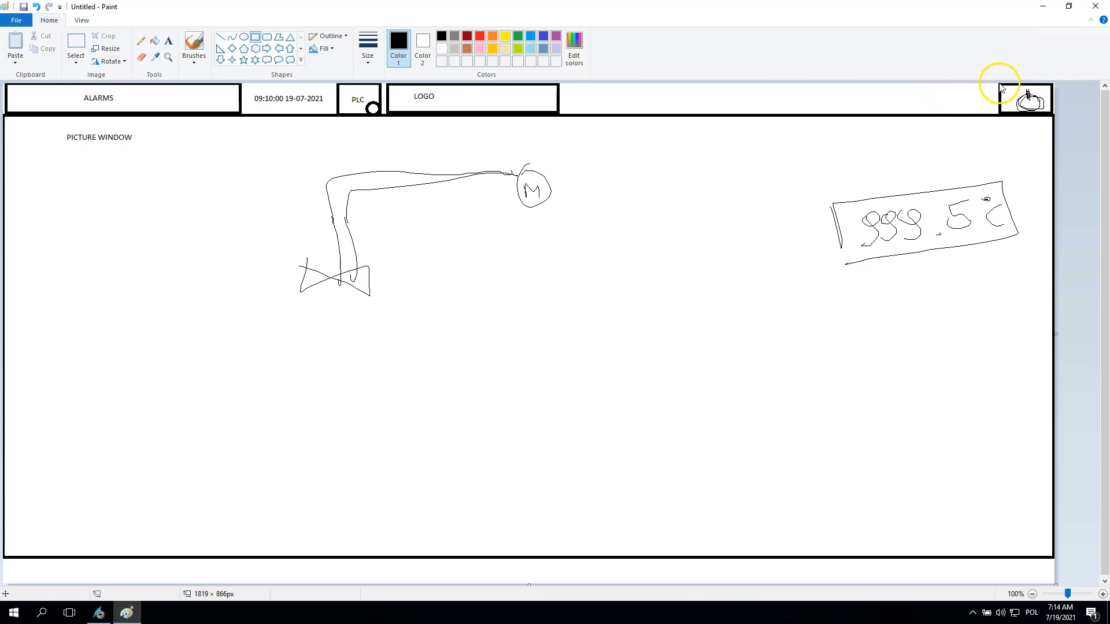
left_click_drag(1000, 85, 946, 114)
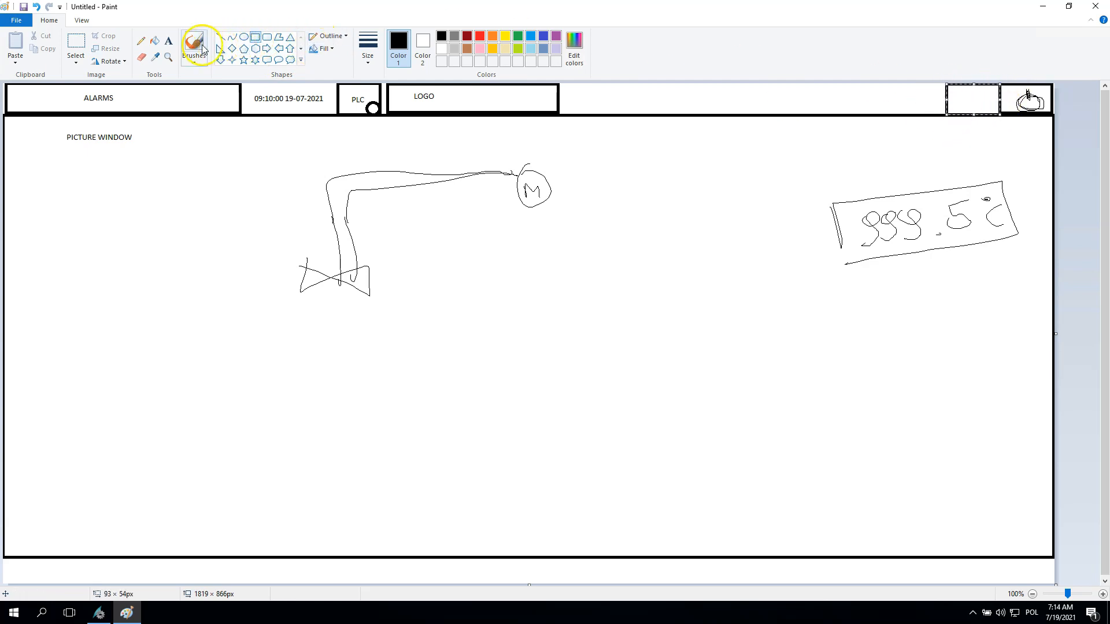
left_click(141, 41)
left_click_drag(968, 93, 983, 115)
- Draw a box about 99 × 53 px directly left of the user icon box and sketch a jagged gear icon inside it
left_click(255, 36)
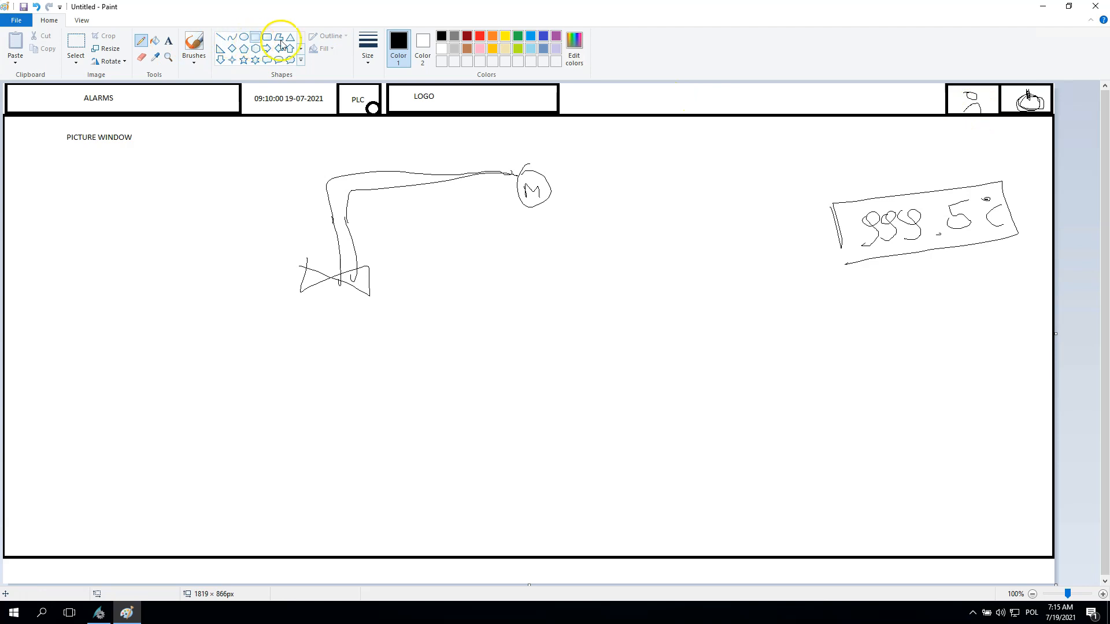
left_click_drag(945, 84, 889, 114)
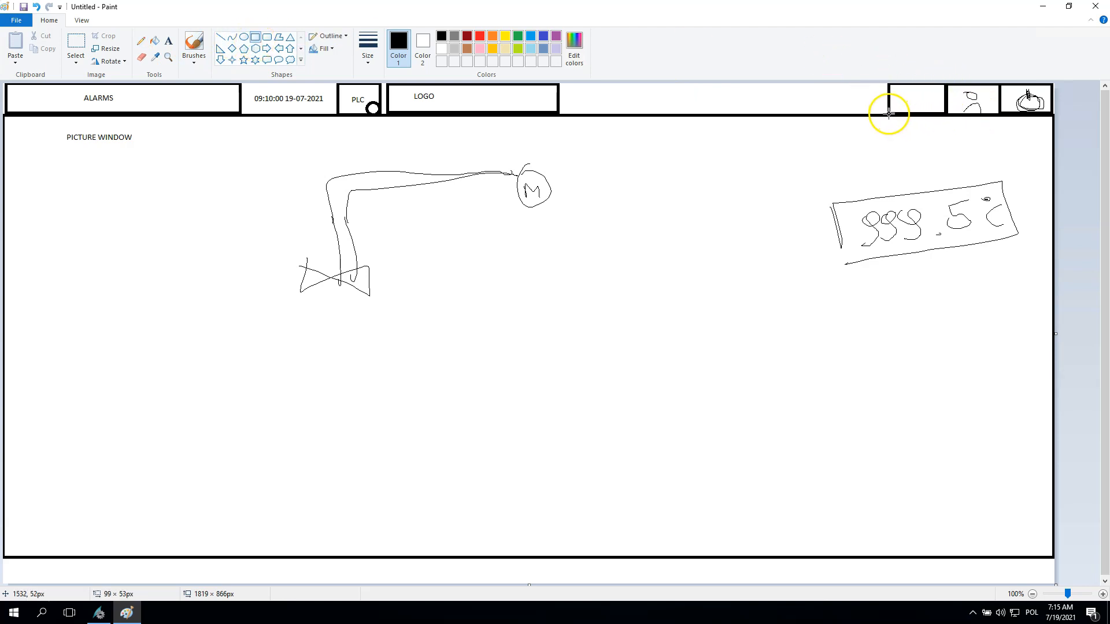
left_click(140, 40)
left_click_drag(978, 99, 912, 99)
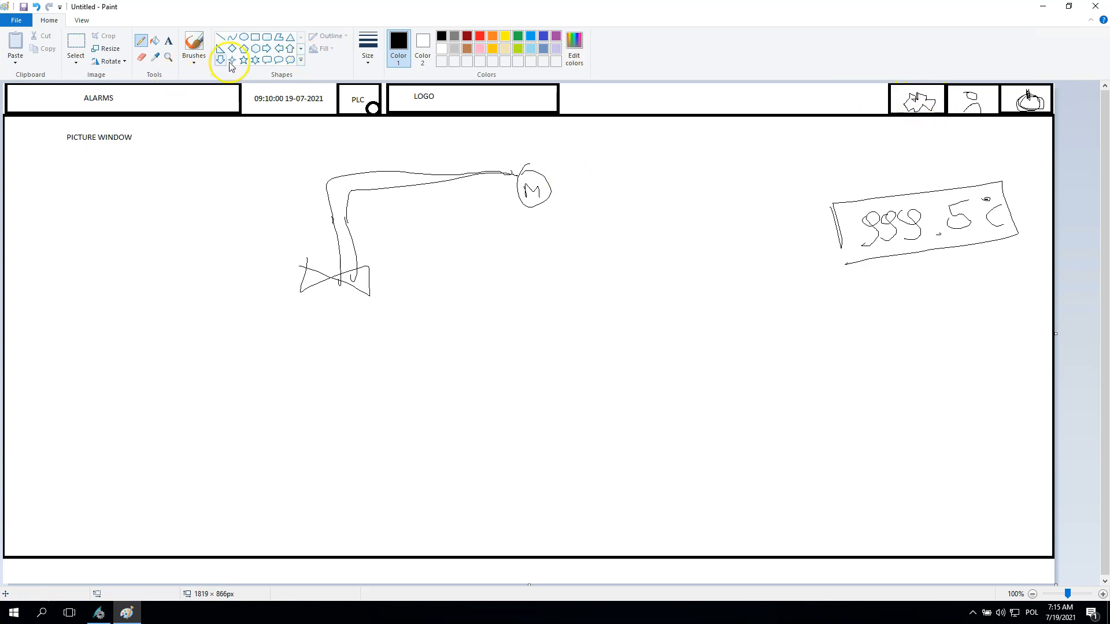
- Draw a box about 112 × 54 px directly left of the gear icon box and label it "parameters"
left_click(255, 38)
mouse_move(886, 84)
left_mouse_down()
mouse_move(887, 99)
mouse_move(835, 123)
mouse_move(824, 114)
left_mouse_up()
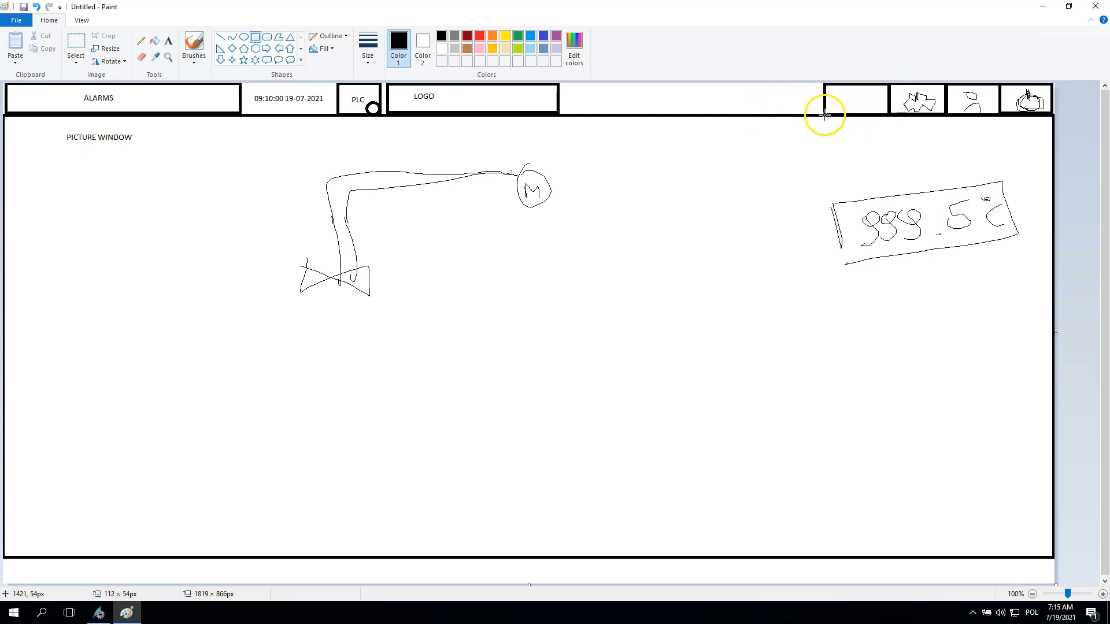
left_click(168, 41)
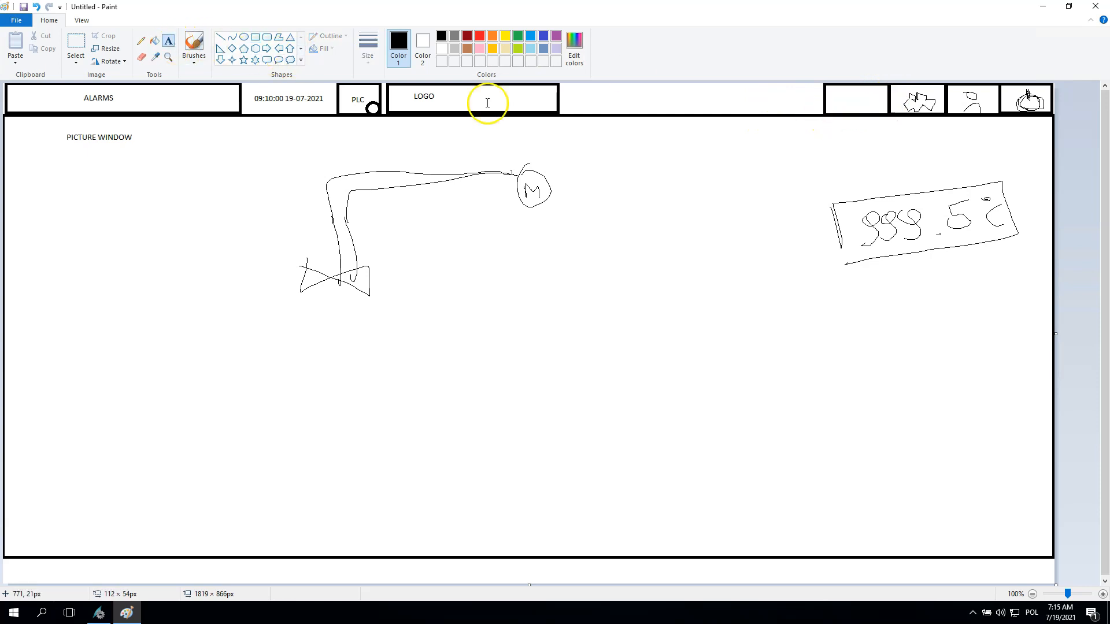
left_click(835, 99)
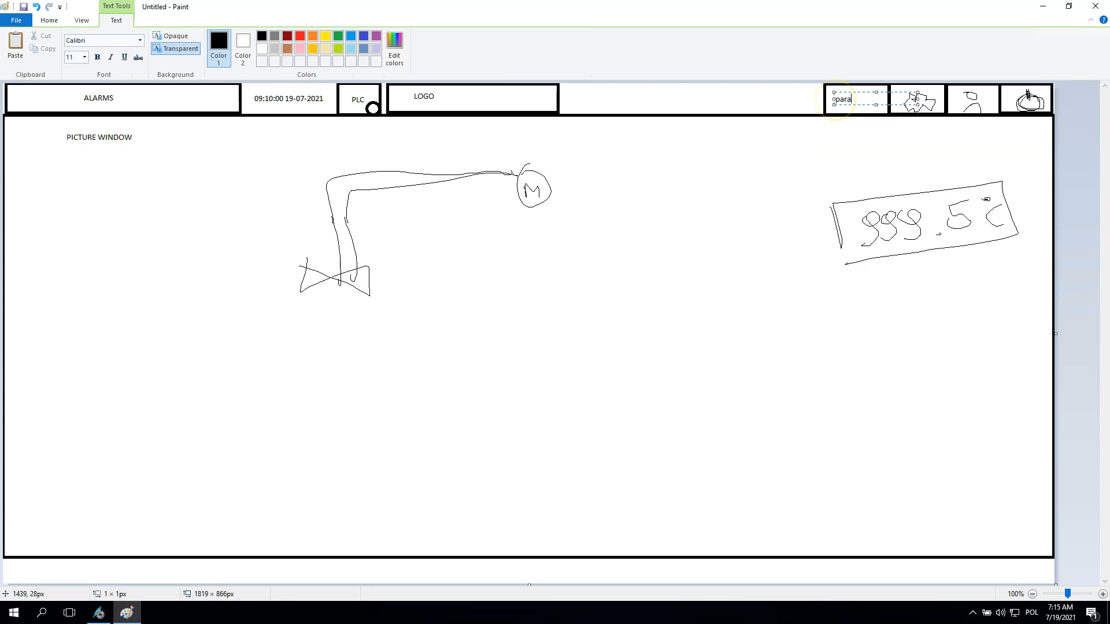
type("parameters")
left_click(782, 154)
- Draw a box about 116 × 50 px directly left of the parameters box and sketch a zigzag trend curve inside it
left_click(255, 37)
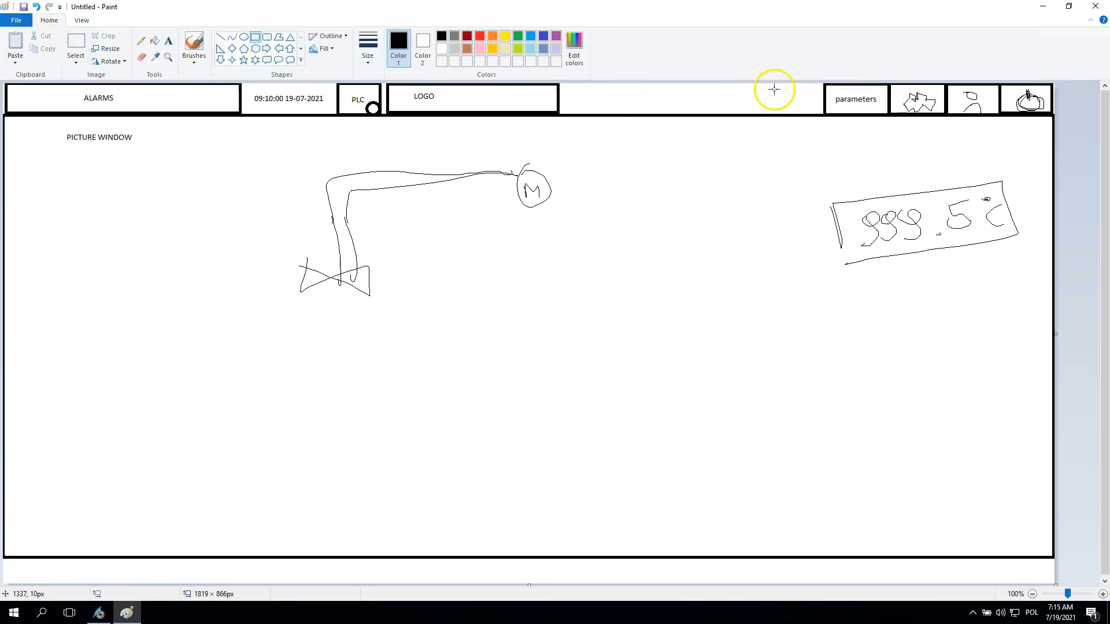
left_click_drag(813, 107, 756, 114)
left_click(800, 136)
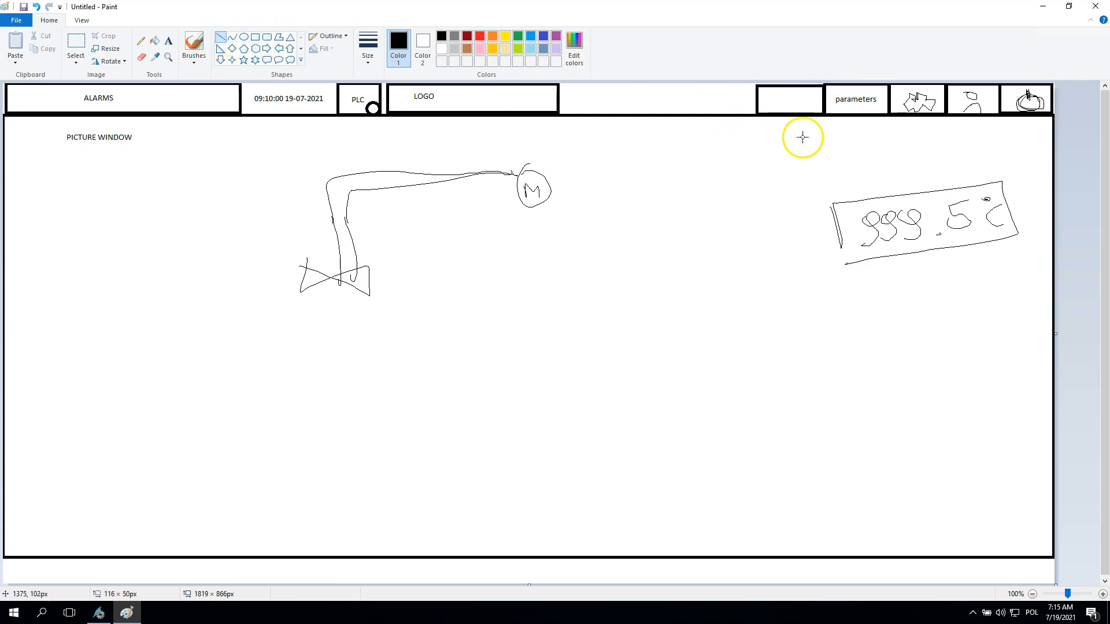
left_click(220, 36)
left_click(140, 41)
mouse_move(773, 92)
left_mouse_down()
mouse_move(773, 109)
mouse_move(816, 114)
mouse_move(798, 98)
mouse_move(816, 94)
left_mouse_up()
- Draw a box about 131 × 59 px left of the trend curve box, sketch an exclamation mark inside it and add the label "alarms"
left_click(255, 37)
left_click_drag(754, 84, 681, 118)
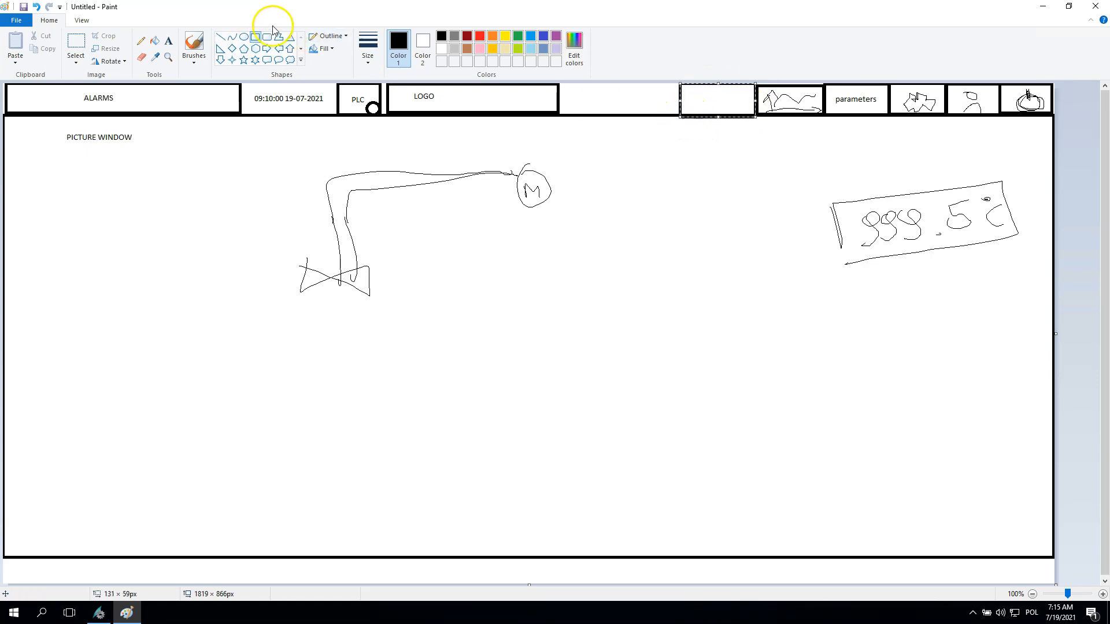
left_click(141, 41)
mouse_move(711, 92)
left_mouse_down()
mouse_move(709, 114)
mouse_move(717, 102)
left_mouse_up()
key("ctrl+z")
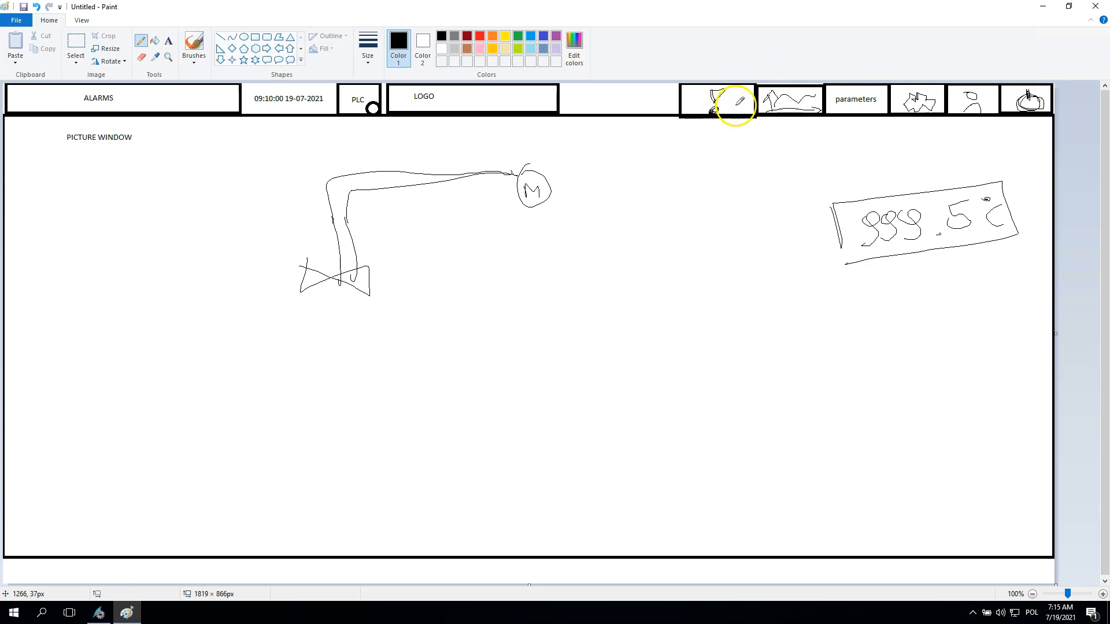
left_click(168, 41)
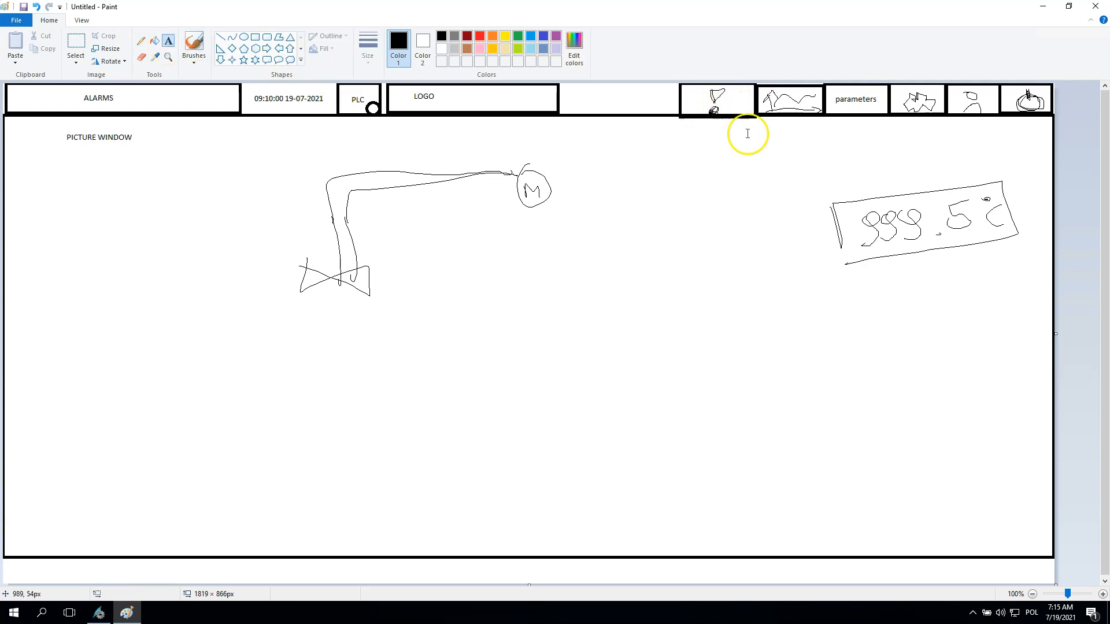
left_click(730, 102)
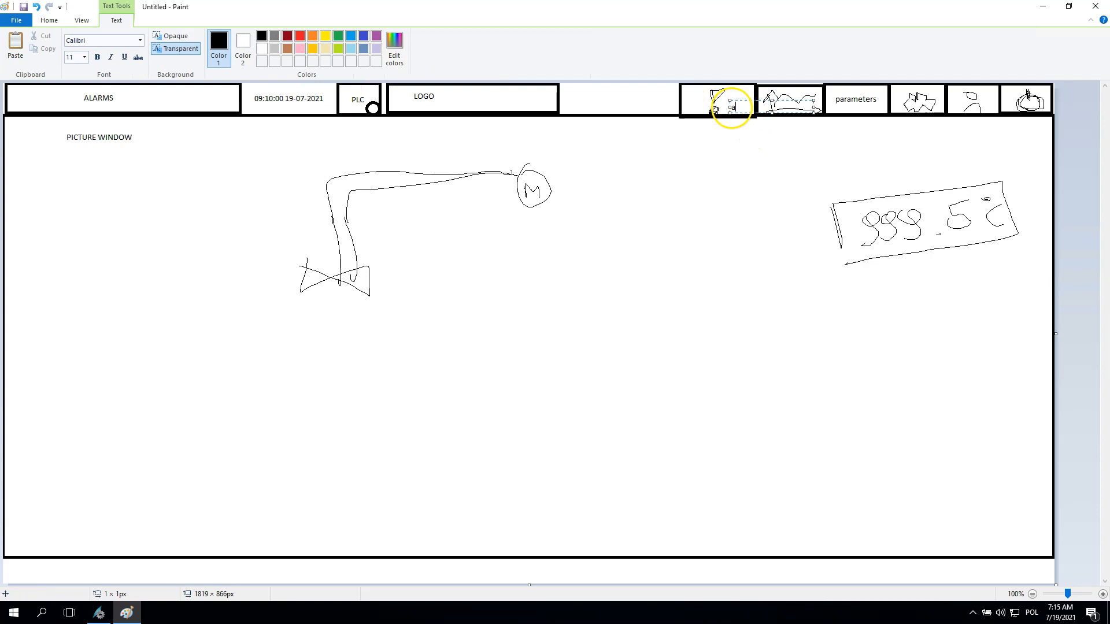
left_click(730, 179)
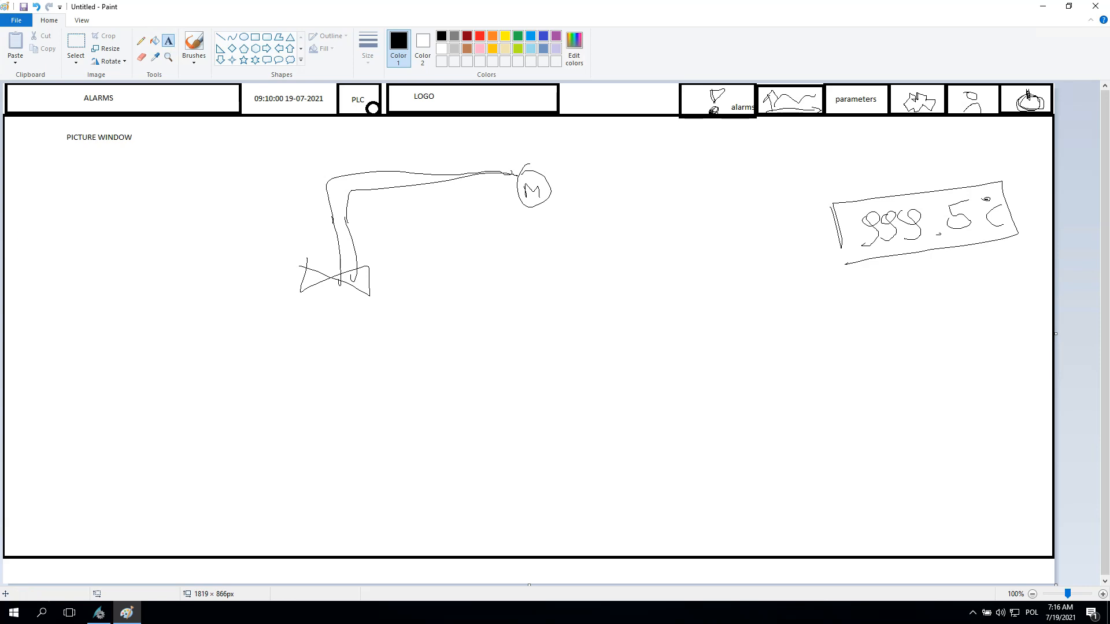
left_click_drag(122, 93, 238, 84)
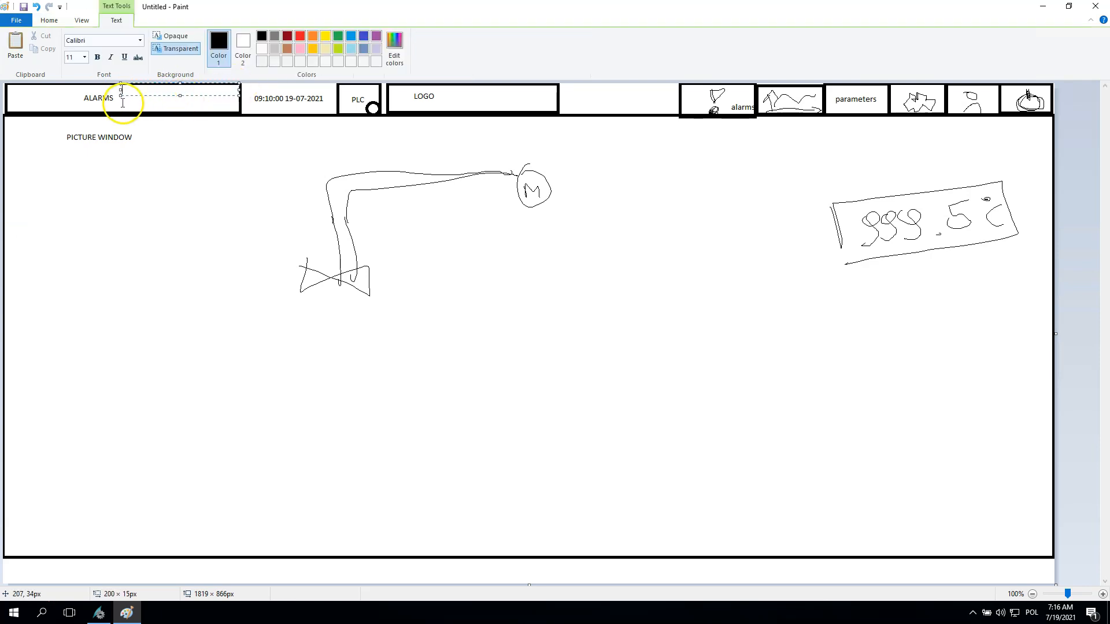
left_click(164, 100)
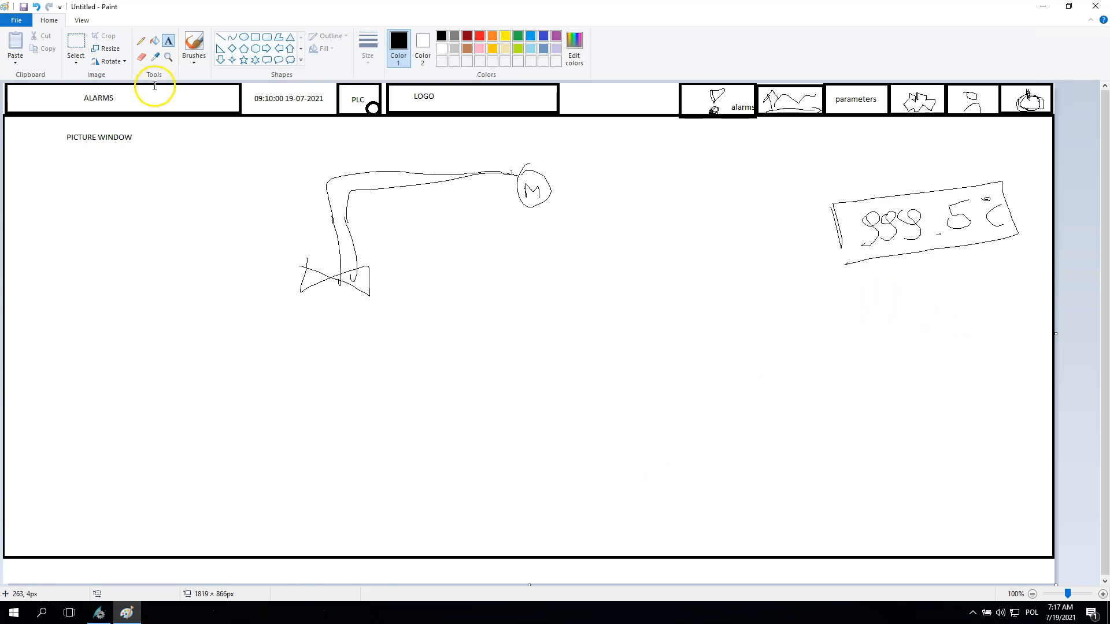
- Draw a footer strip about 1816 × 47 px along the lower edge of the picture window, spanning its full width
left_click(254, 39)
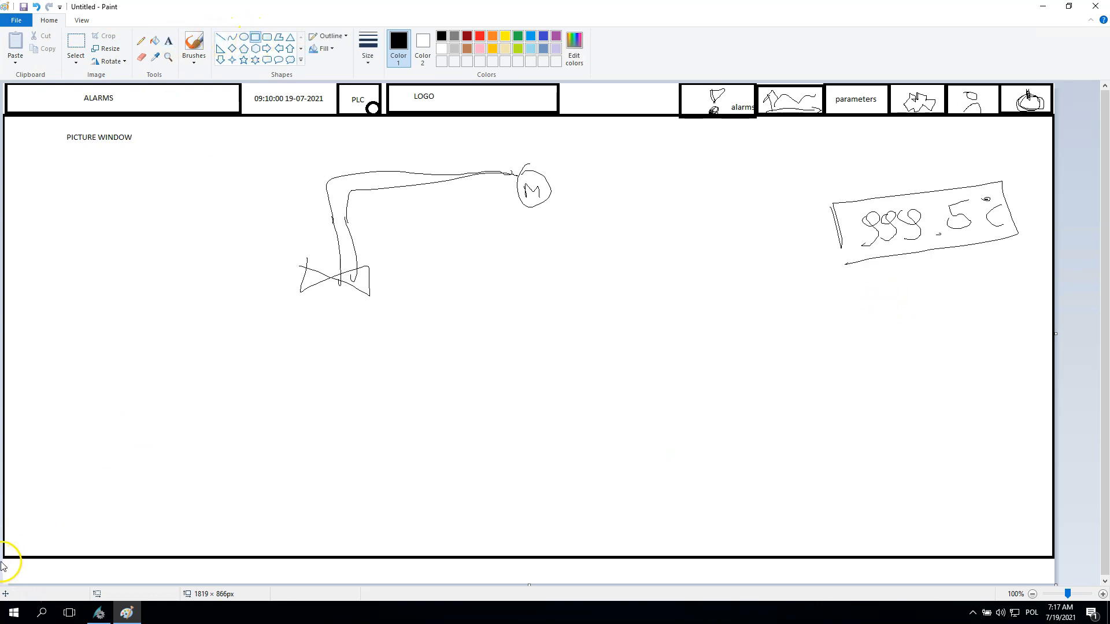
mouse_move(5, 556)
left_mouse_down()
mouse_move(1055, 573)
mouse_move(1053, 582)
left_mouse_up()
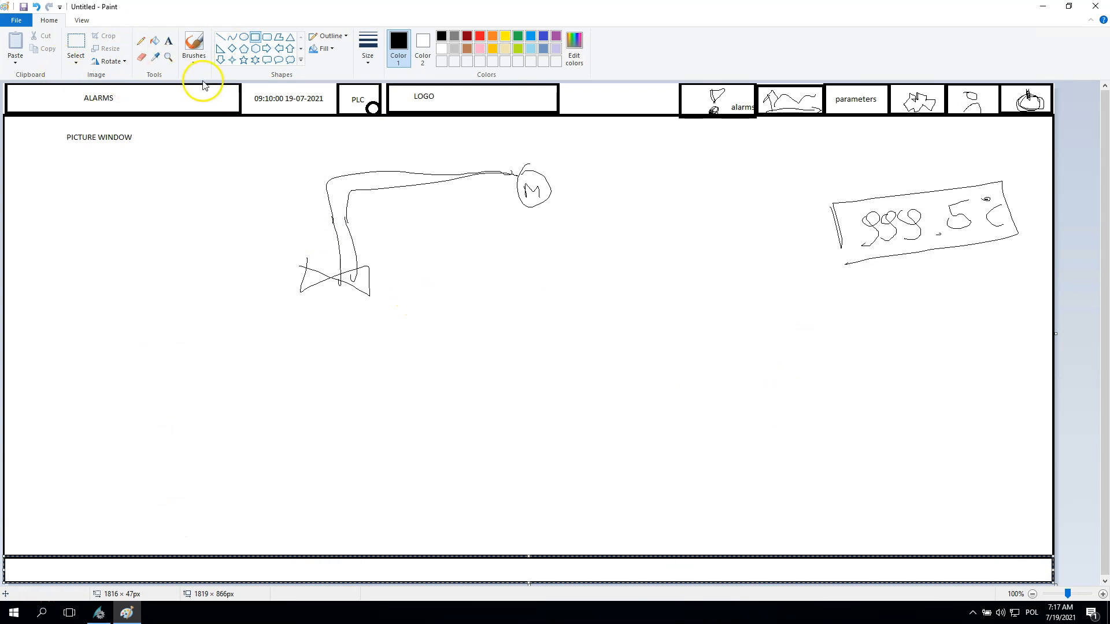
left_click(255, 39)
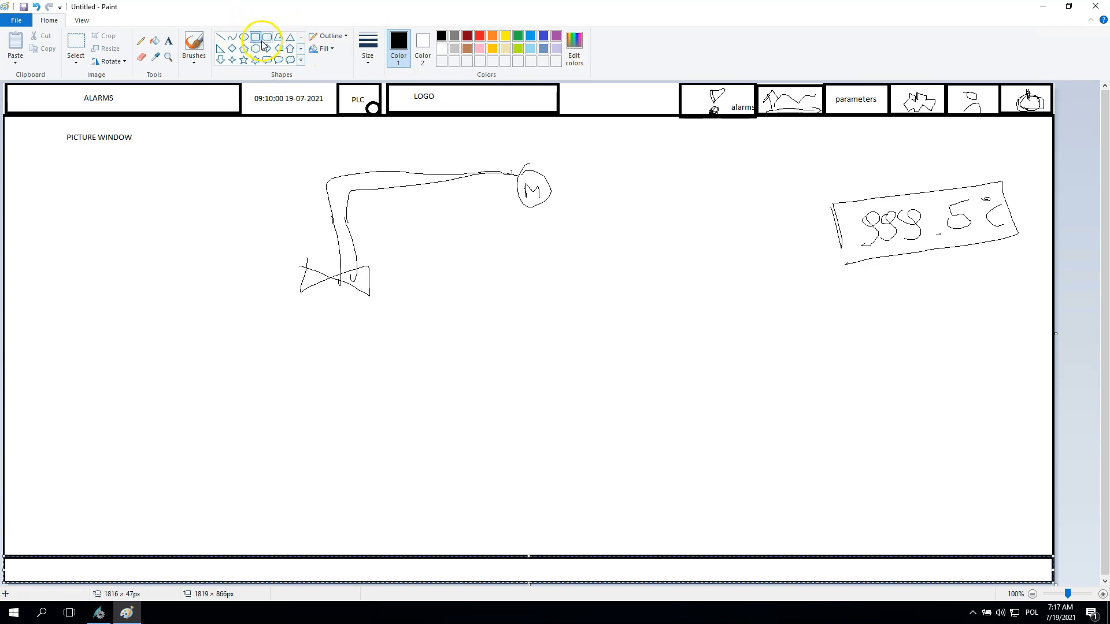
left_click(45, 529)
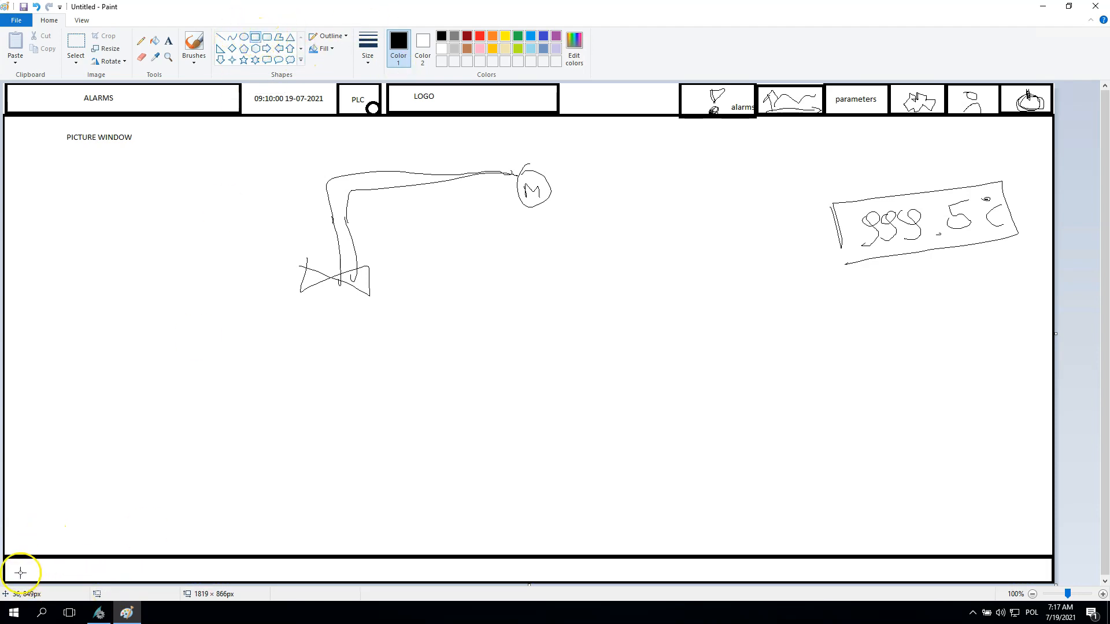
- Draw a row of four button boxes from the footer strip's left end, the first about 119 × 29 px and the fourth about 189 × 23 px
left_click_drag(9, 562, 79, 579)
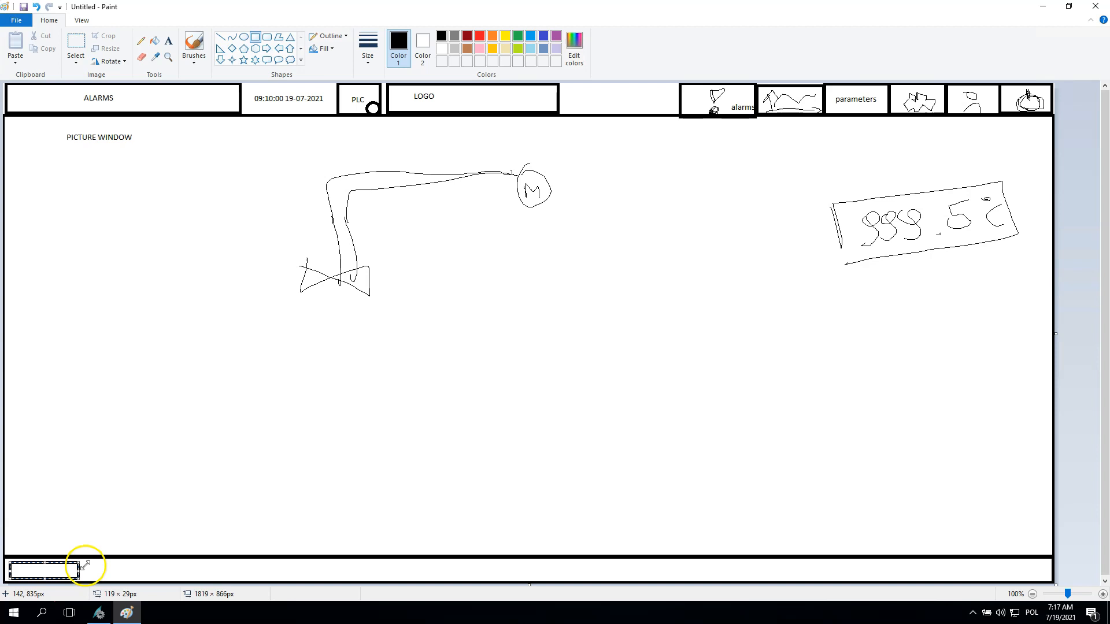
left_click_drag(88, 562, 381, 577)
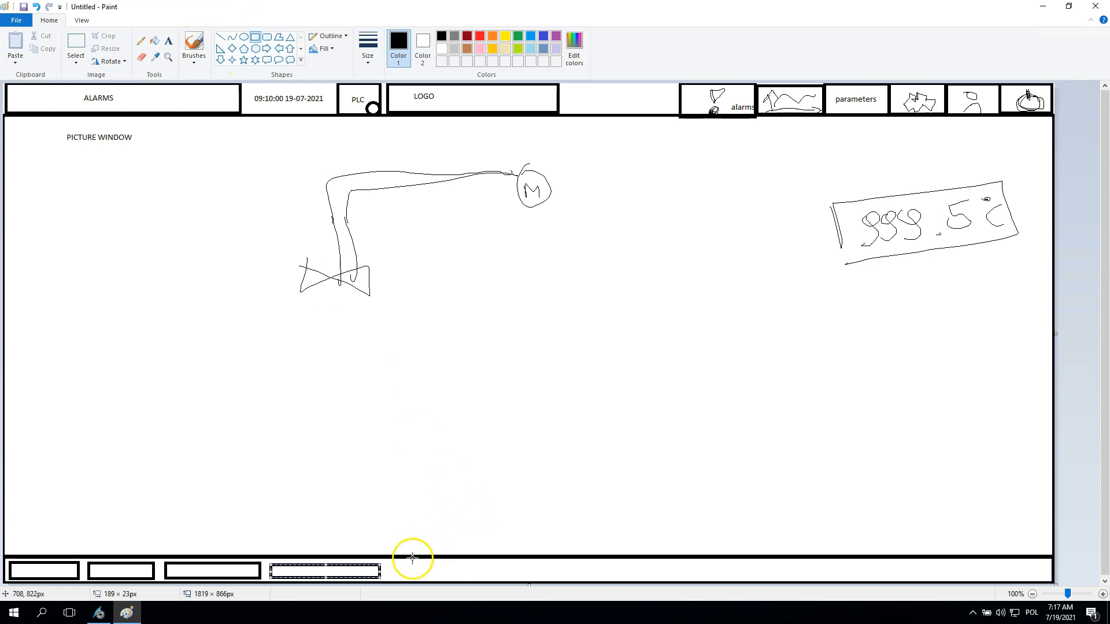
- Draw a fifth box in the footer strip with a left arrow inside it, and sketch right, up and down arrows beside it
mouse_move(418, 564)
left_mouse_down()
mouse_move(418, 574)
mouse_move(469, 580)
left_mouse_up()
left_click(140, 41)
mouse_move(448, 569)
left_mouse_down()
mouse_move(456, 583)
mouse_move(548, 577)
mouse_move(545, 561)
mouse_move(531, 577)
mouse_move(548, 567)
mouse_move(596, 580)
mouse_move(593, 563)
mouse_move(591, 574)
mouse_move(606, 576)
left_mouse_up()
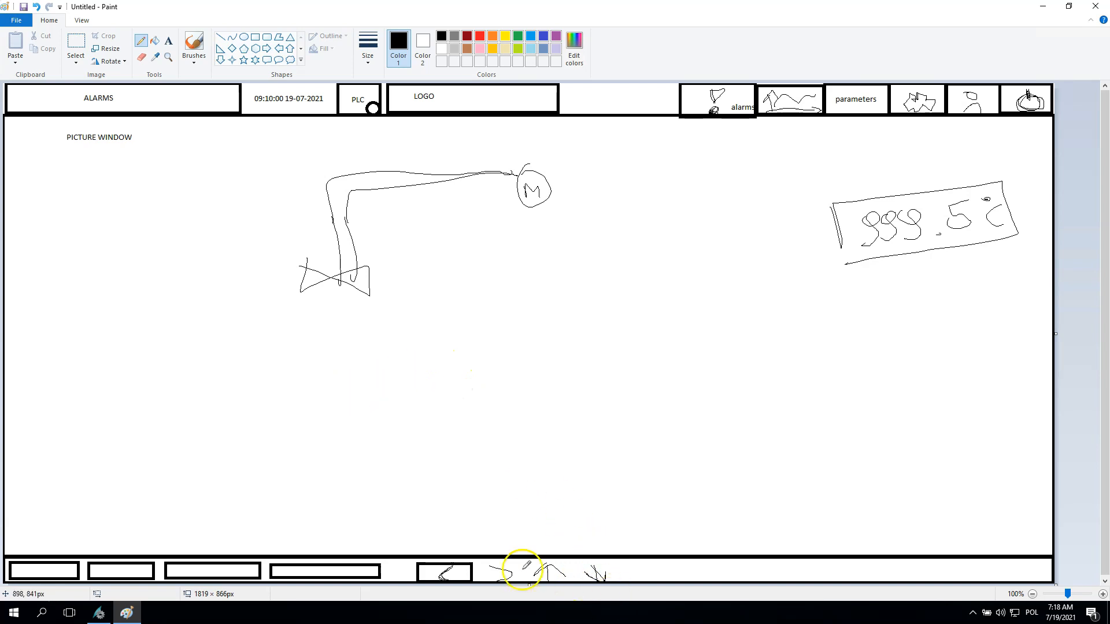
- Draw a box around each of the right, up and down arrows in the footer strip
left_click(255, 36)
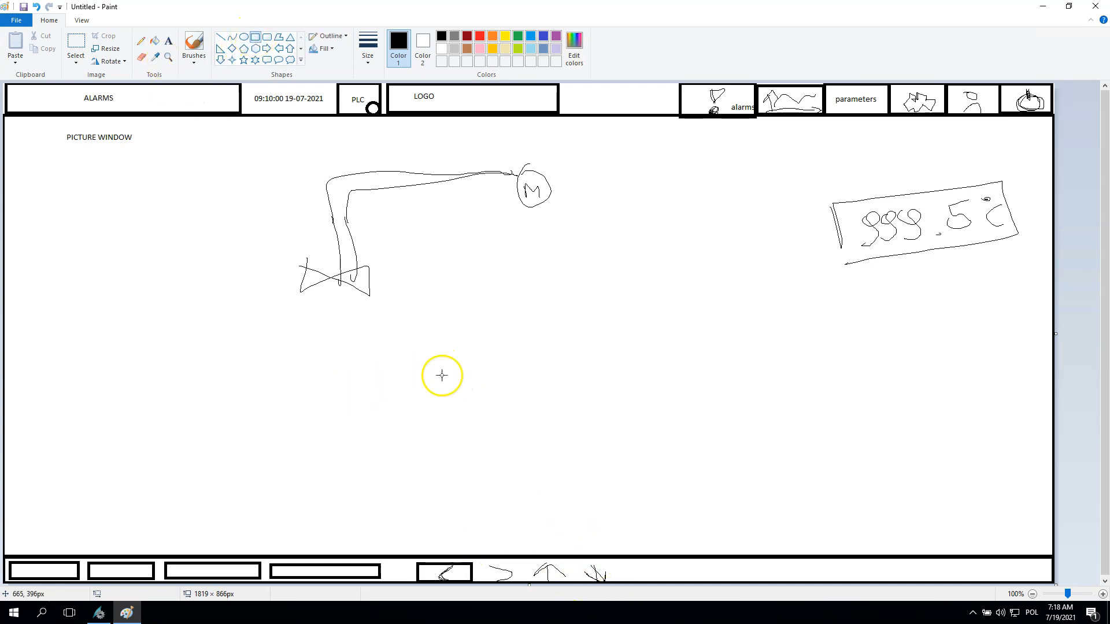
mouse_move(480, 562)
left_mouse_down()
mouse_move(522, 582)
mouse_move(523, 558)
mouse_move(547, 583)
mouse_move(529, 583)
left_mouse_up()
left_click_drag(619, 561, 576, 581)
left_click(529, 514)
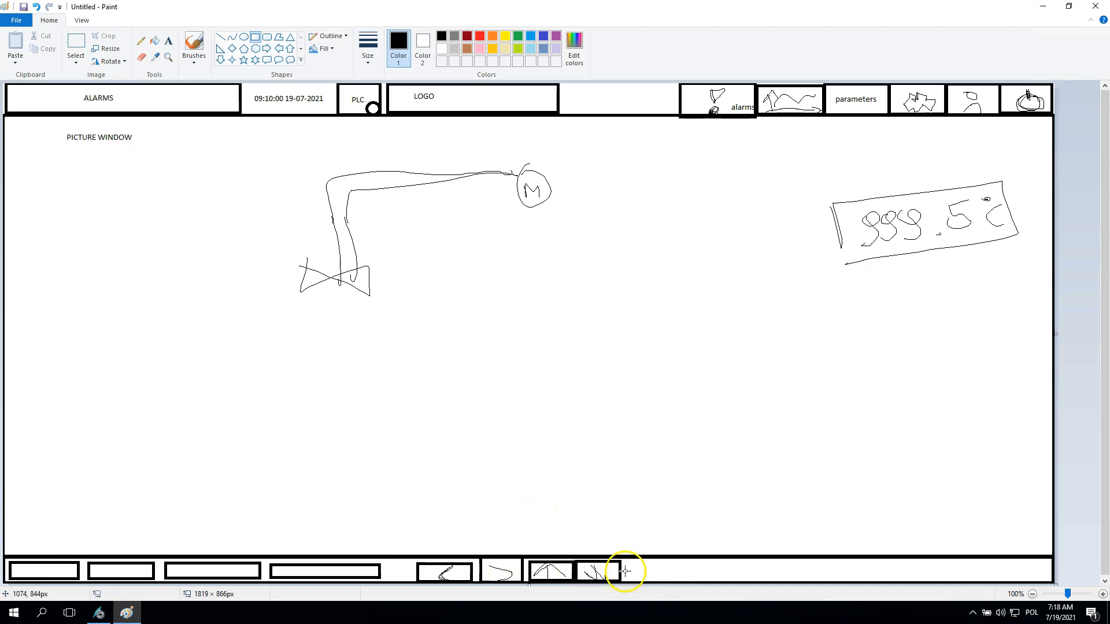